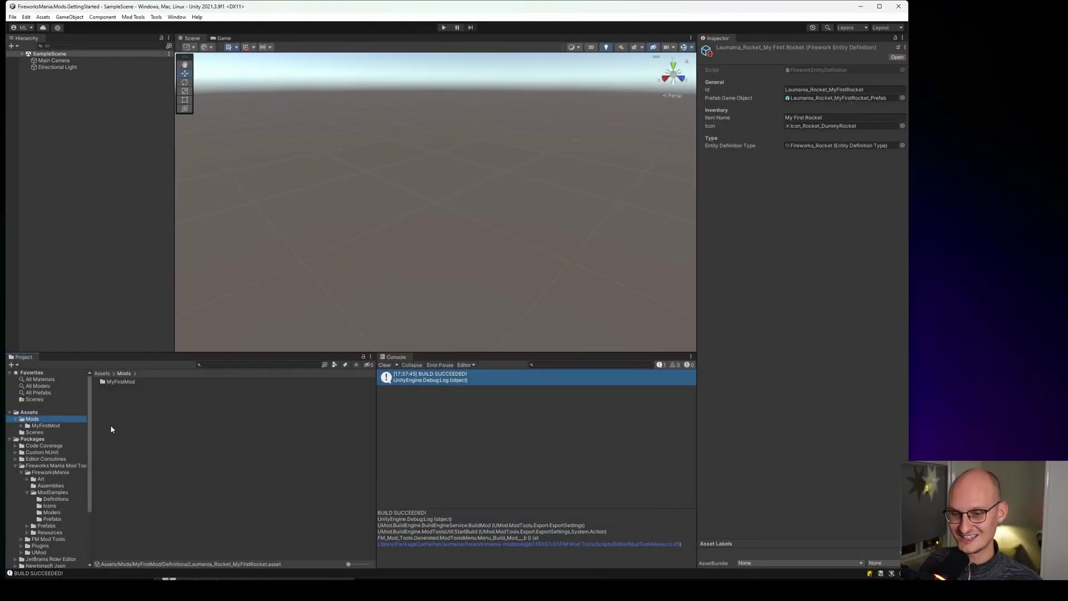
Step: Create a new mod called 'My Fantastic Map' with the Mods folder as its destination
{"action": "left_click", "coordinate": [40, 425]}
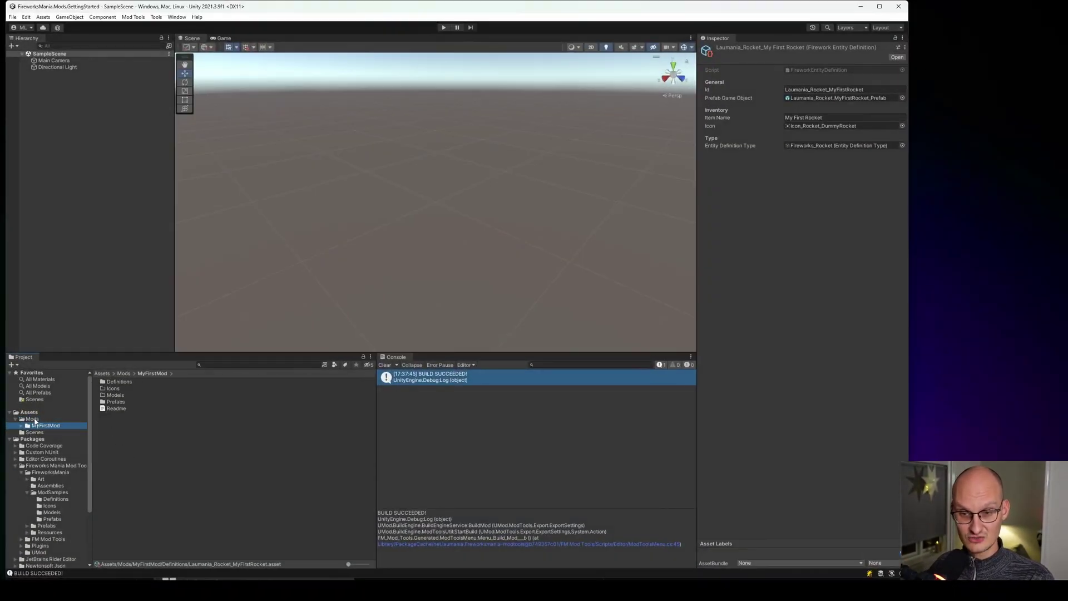
{"action": "left_click", "coordinate": [32, 419]}
{"action": "left_click", "coordinate": [139, 17]}
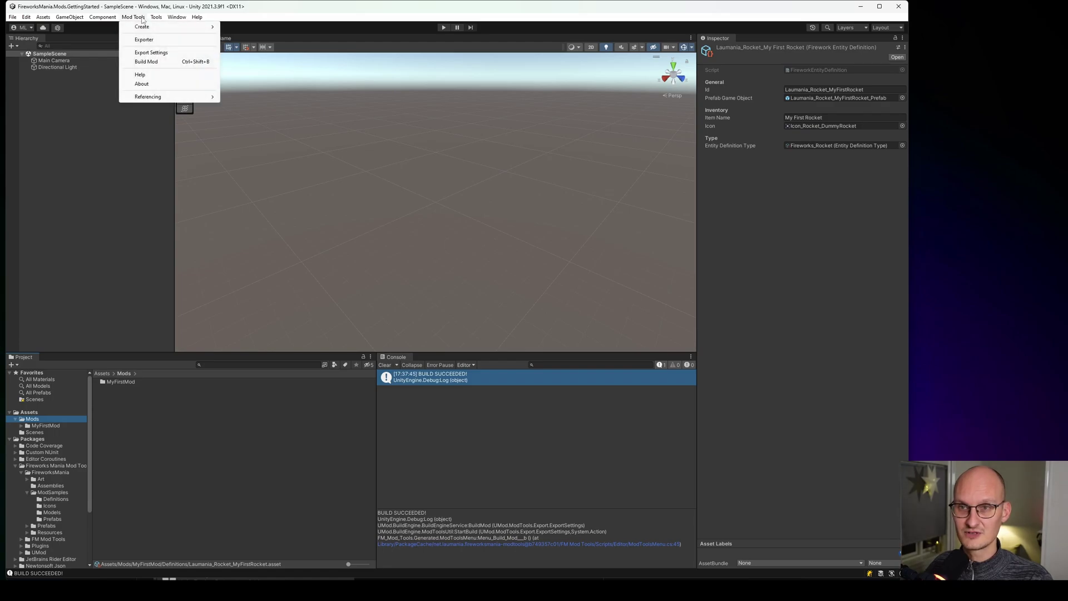
{"action": "mouse_move", "coordinate": [150, 26]}
{"action": "left_click", "coordinate": [265, 26]}
{"action": "left_click", "coordinate": [391, 96]}
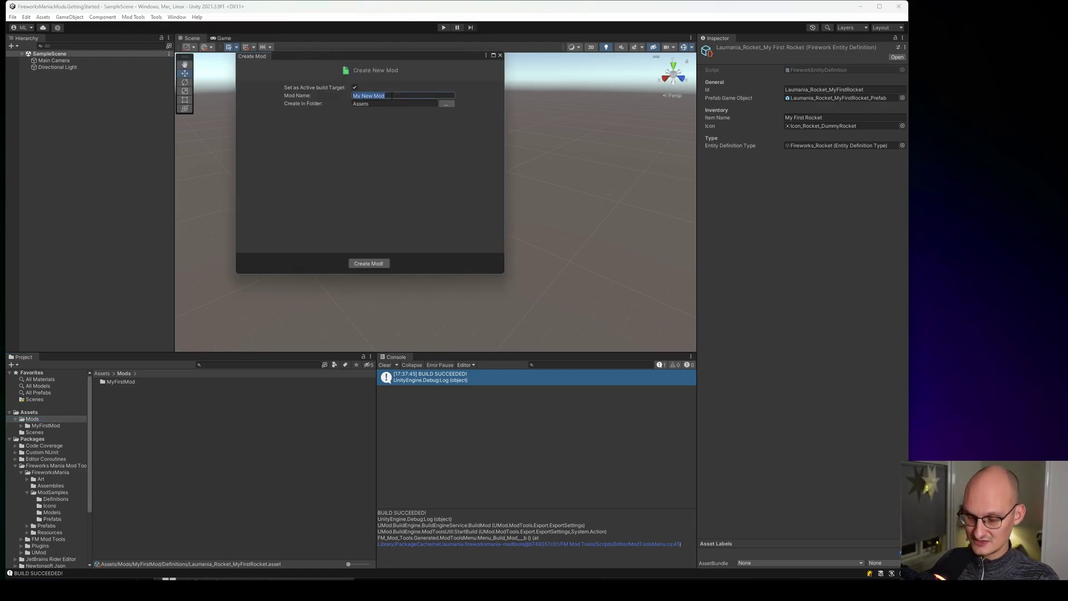
{"action": "type", "text": "My Fantasti"}
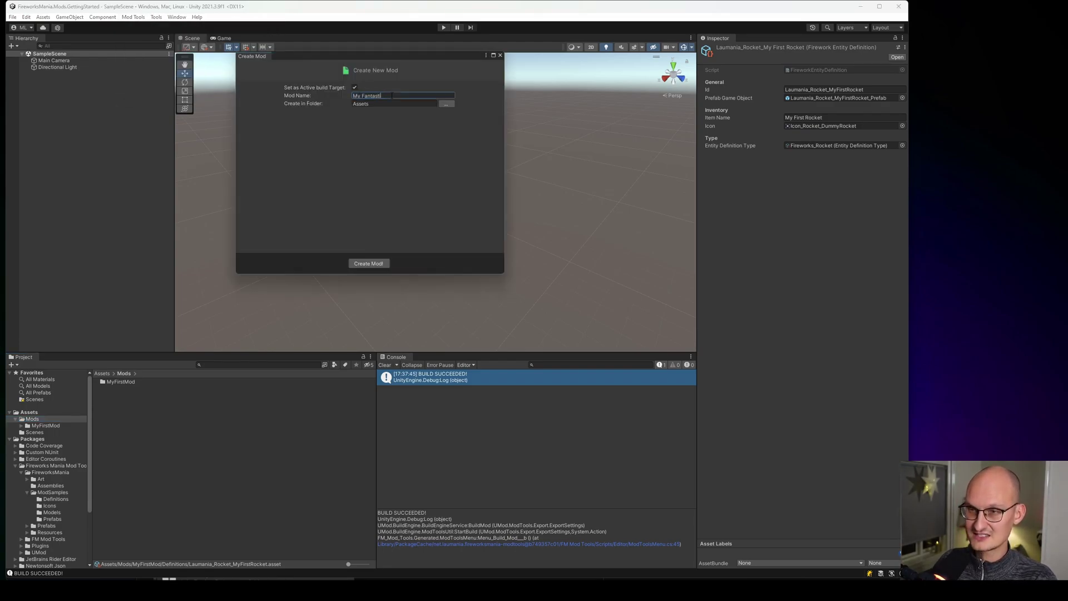
{"action": "type", "text": "c Map"}
{"action": "left_click", "coordinate": [446, 104]}
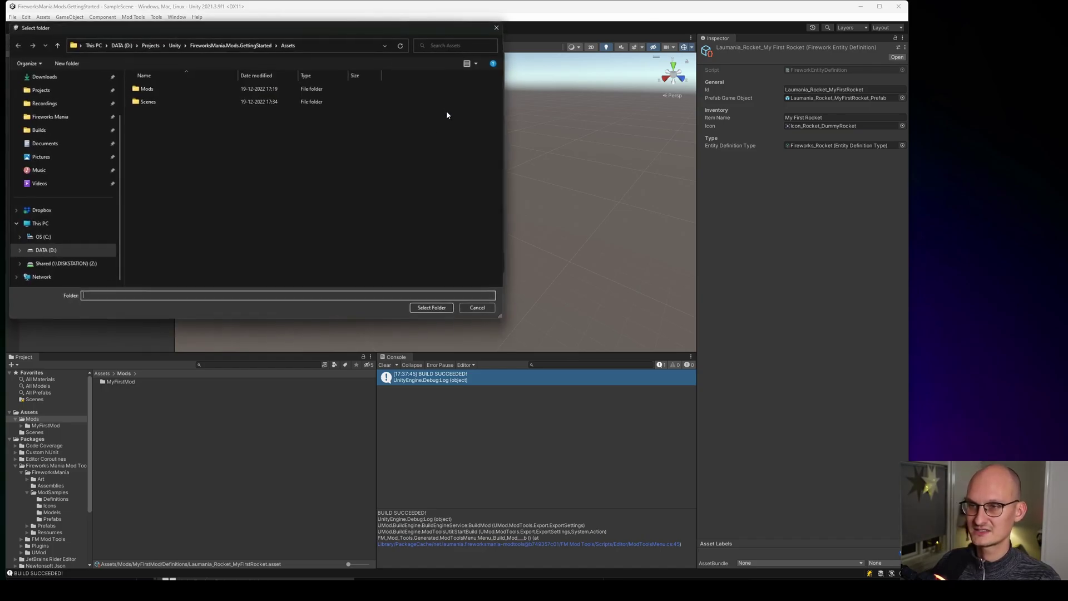
{"action": "left_click", "coordinate": [146, 89]}
{"action": "left_click", "coordinate": [431, 308]}
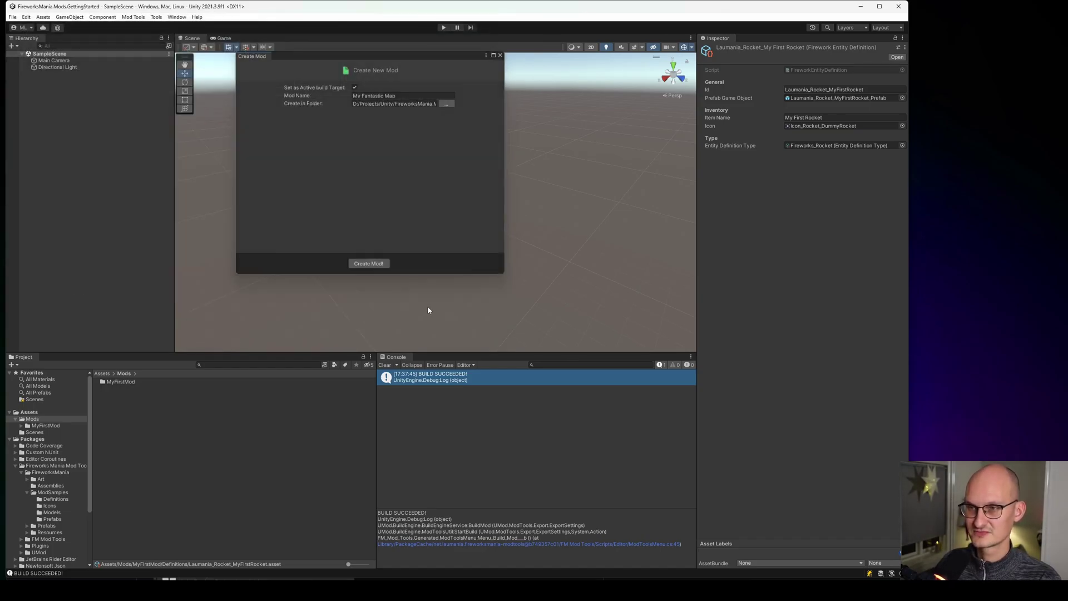
{"action": "left_click", "coordinate": [368, 263]}
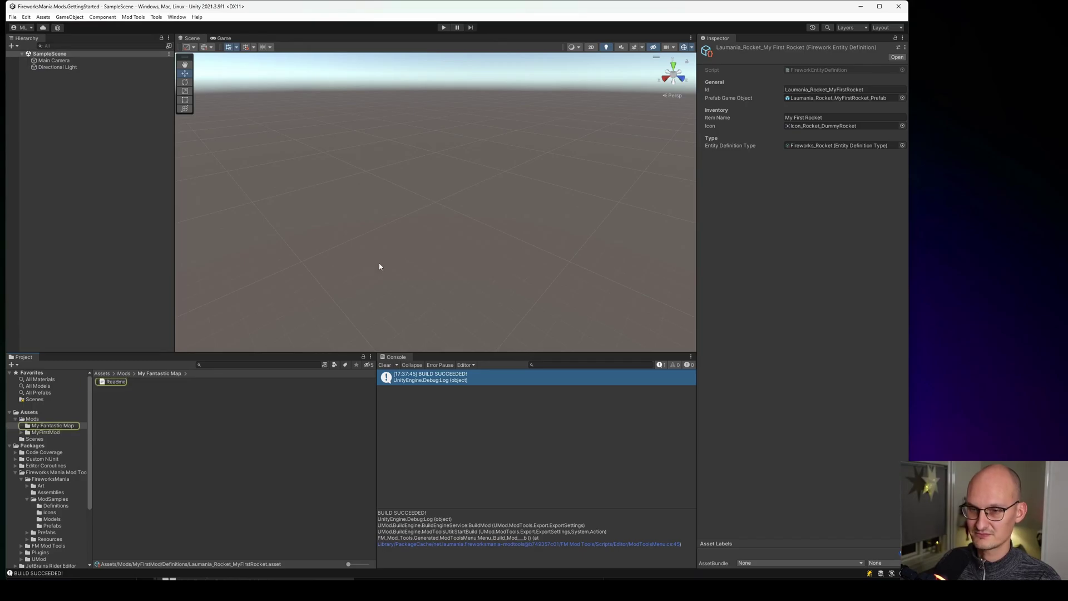
{"action": "left_click", "coordinate": [124, 410]}
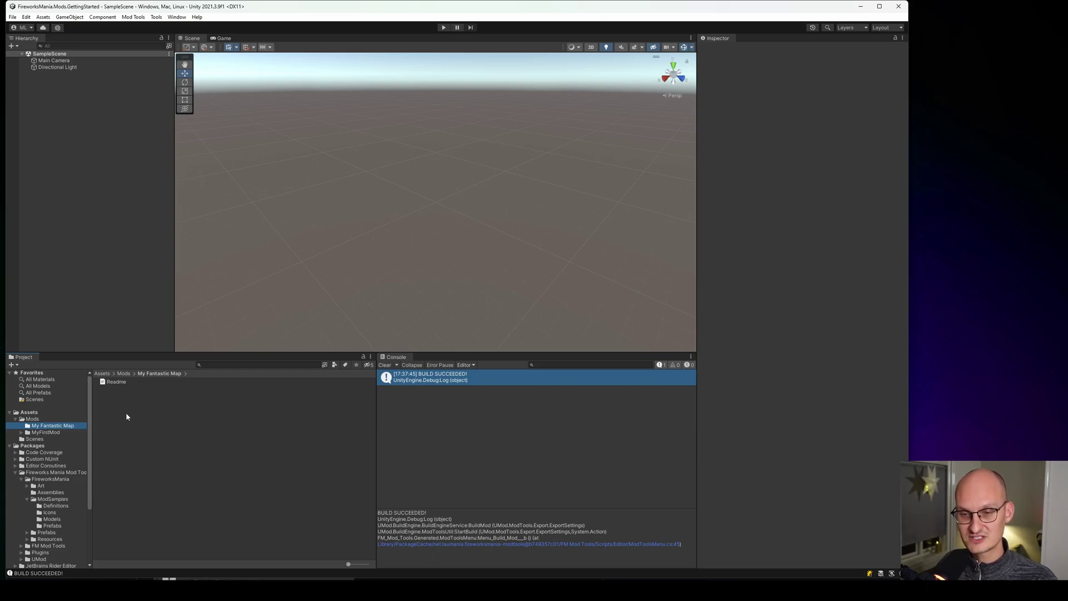
Step: Create a Fireworks Mania Map Definition asset named 'Laumania_Map_Fantastic', trimming a typo from the name
{"action": "right_click", "coordinate": [128, 412]}
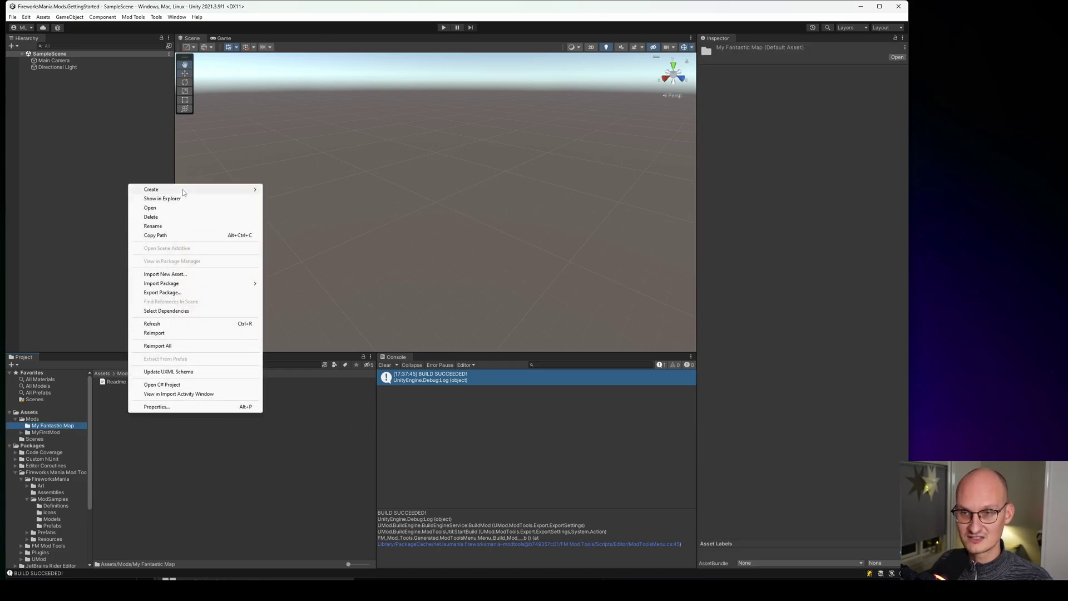
{"action": "mouse_move", "coordinate": [183, 190]}
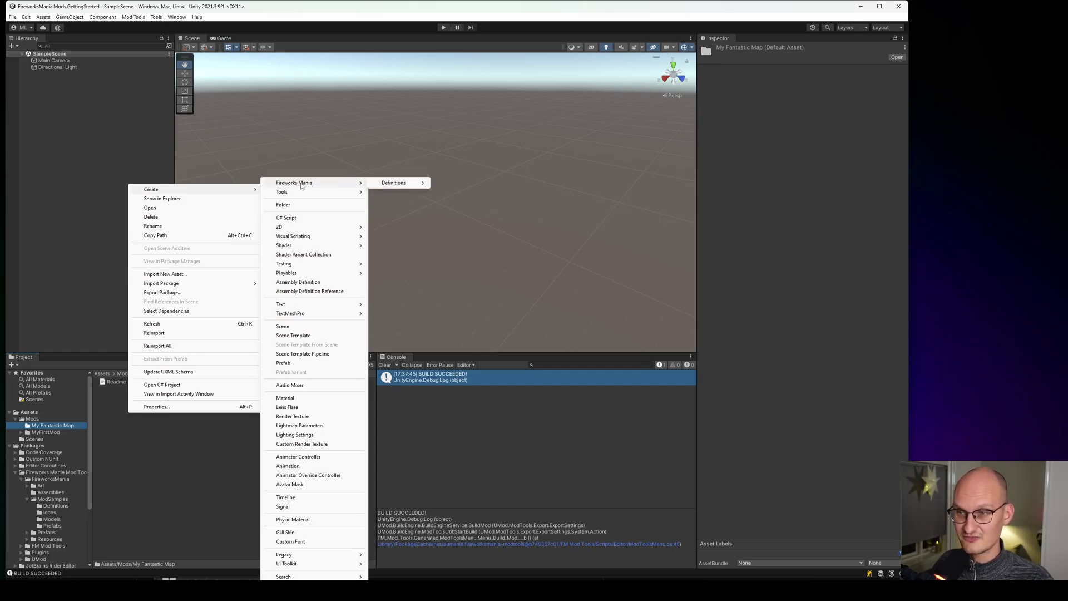
{"action": "mouse_move", "coordinate": [402, 184]}
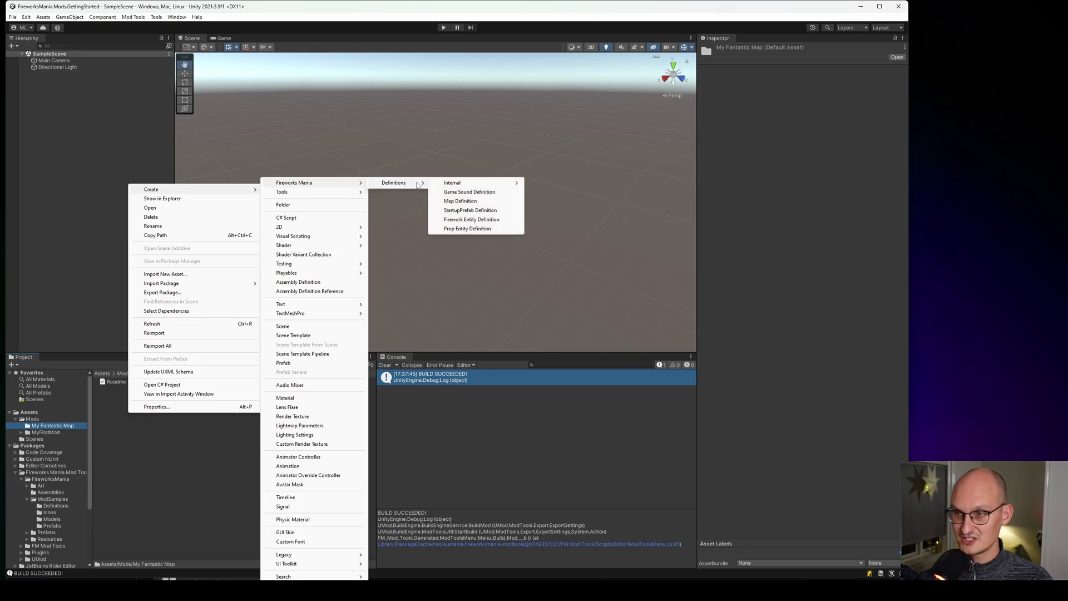
{"action": "left_click", "coordinate": [466, 201]}
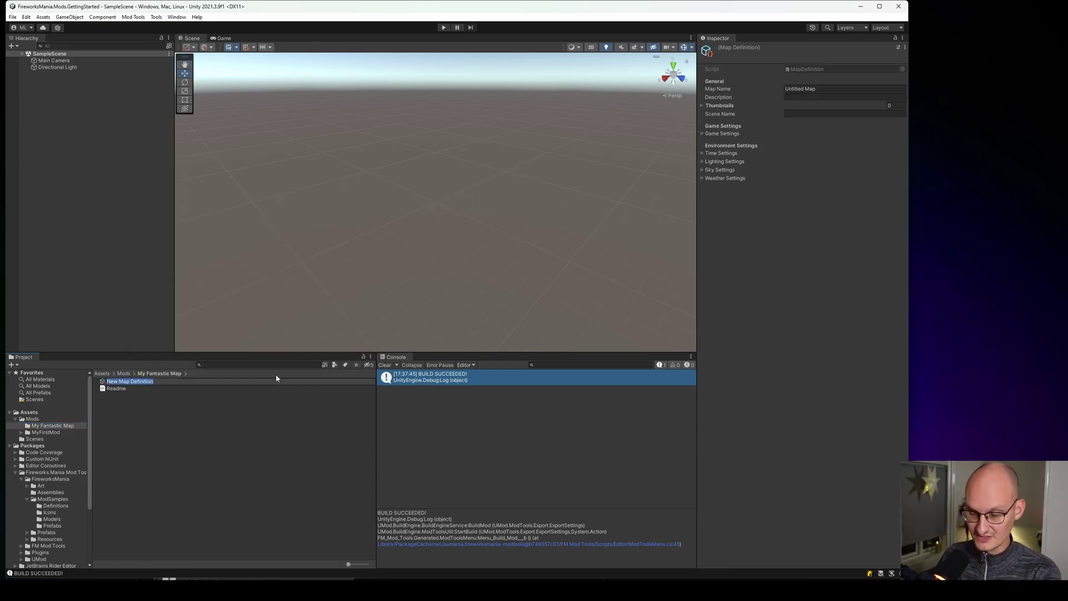
{"action": "type", "text": "Laumania"}
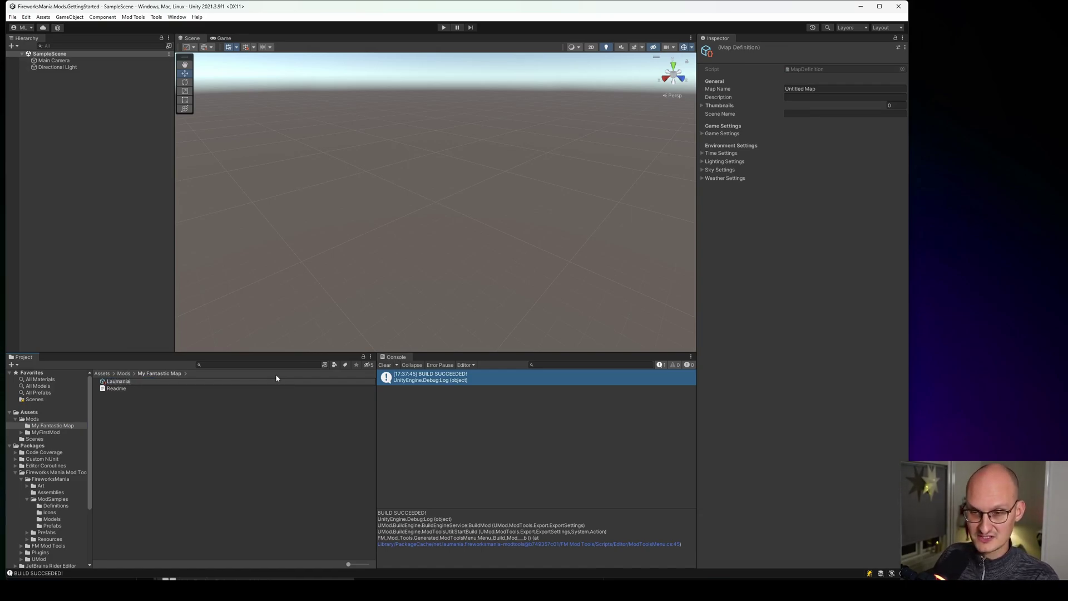
{"action": "type", "text": "_Map_"}
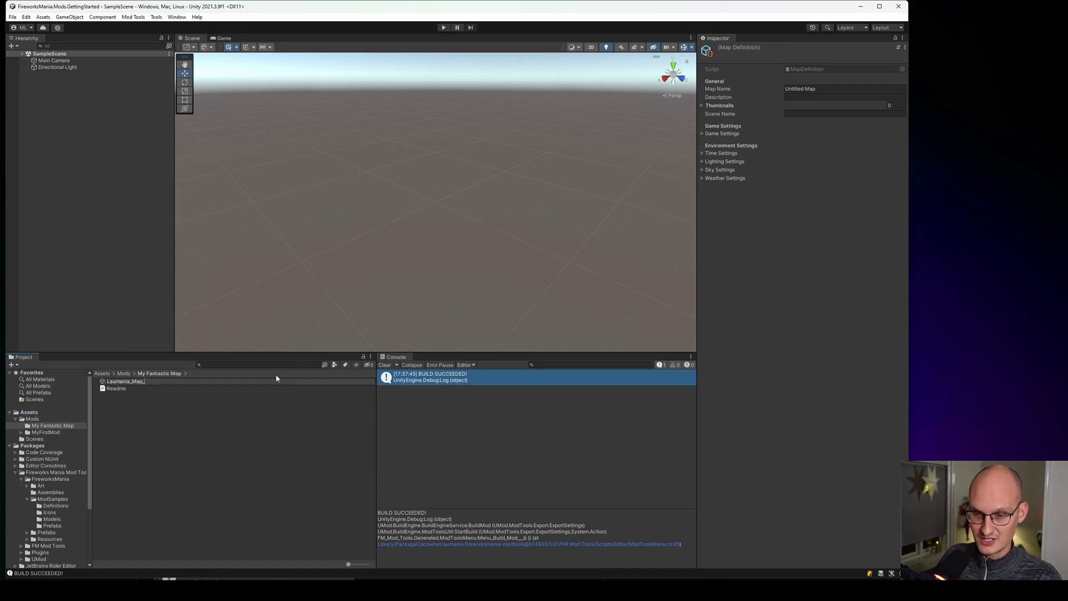
{"action": "type", "text": "Fantas"}
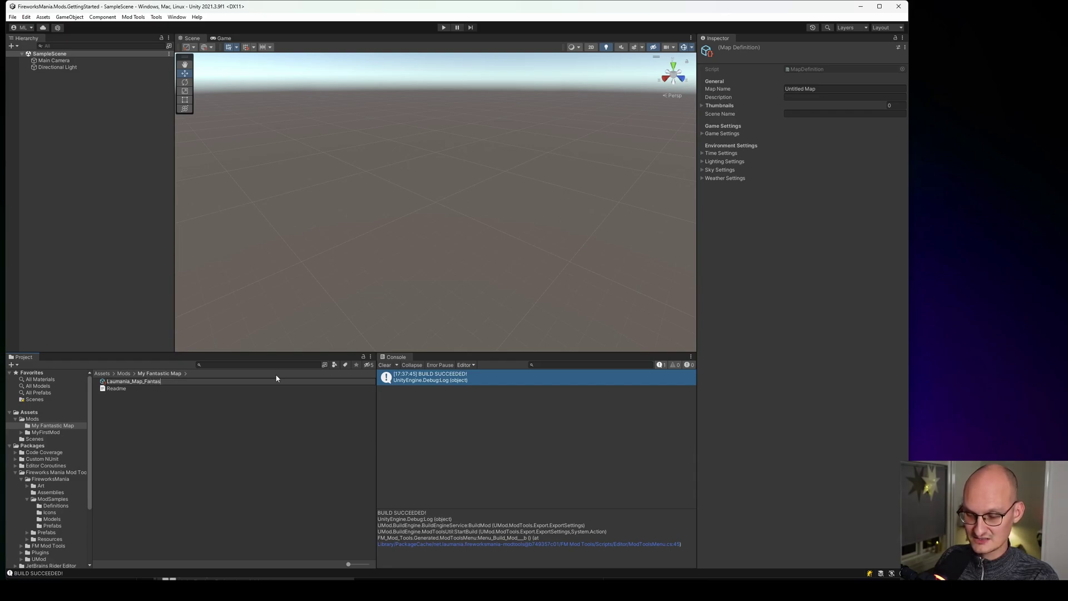
{"action": "type", "text": "ticMa"}
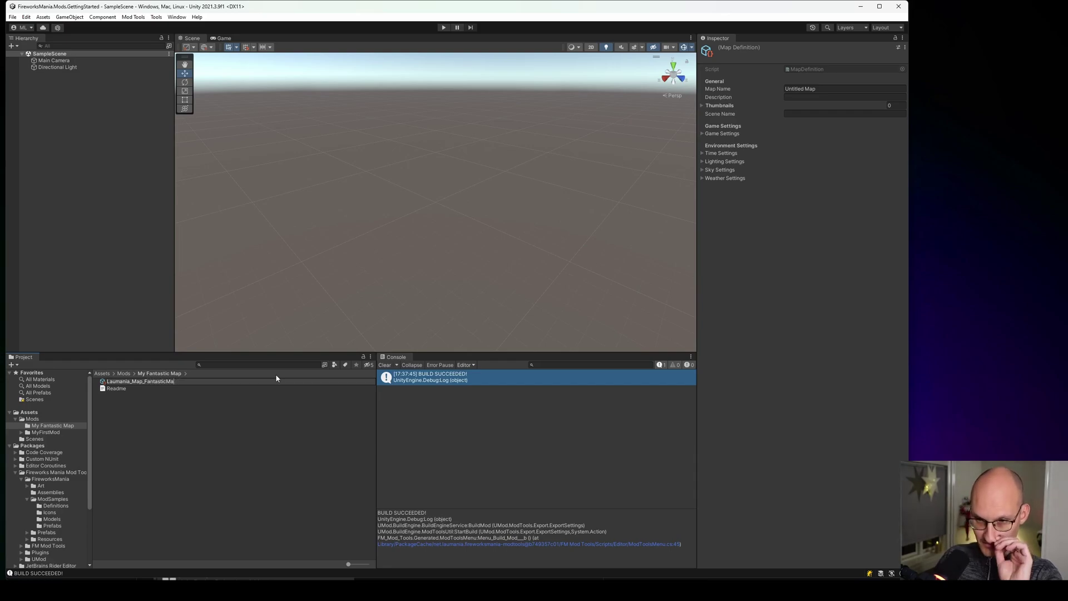
{"action": "type", "text": "opp"}
{"action": "key", "text": "Return"}
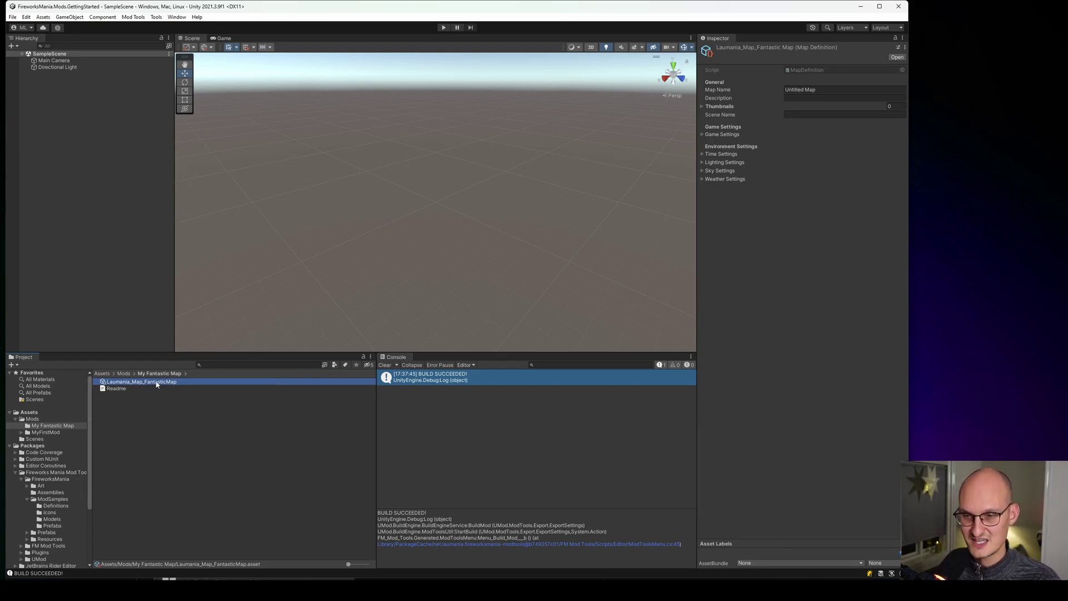
{"action": "key", "text": "F2"}
{"action": "key", "text": "End"}
{"action": "key", "text": "BackSpace"}
{"action": "key", "text": "BackSpace"}
{"action": "key", "text": "BackSpace"}
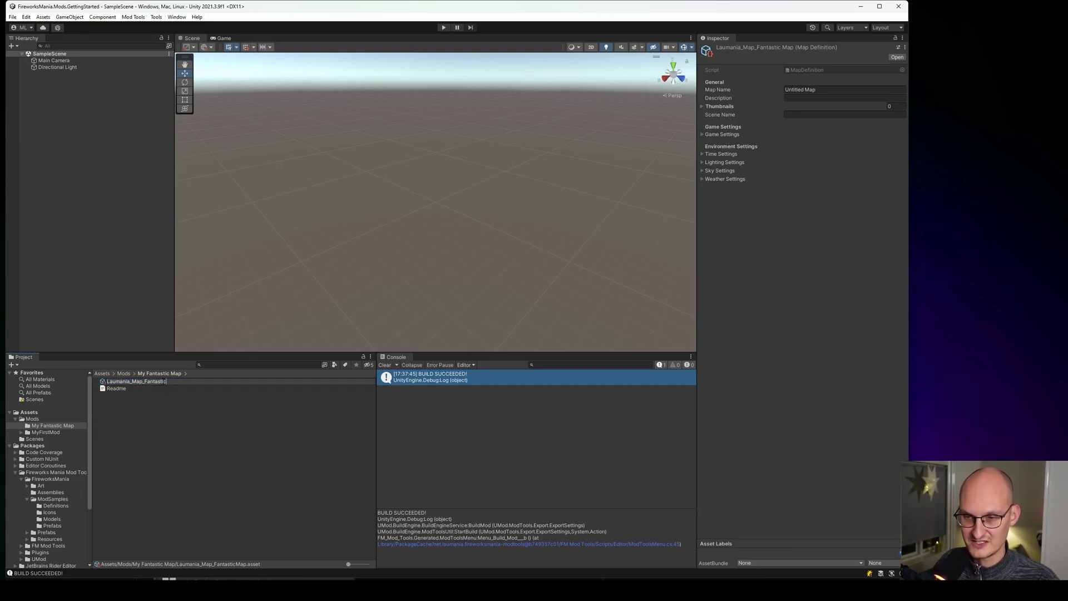
{"action": "key", "text": "Return"}
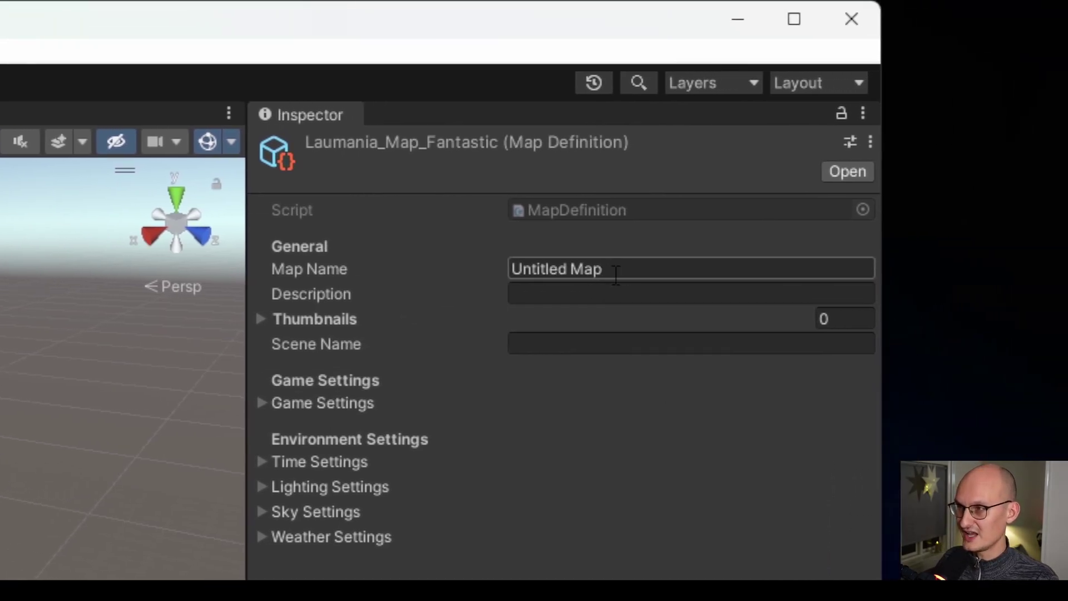
Step: Change the map's Map Name from 'Untitled Map' to 'Fantastic'
{"action": "left_click", "coordinate": [644, 269]}
{"action": "key", "text": "ctrl+a"}
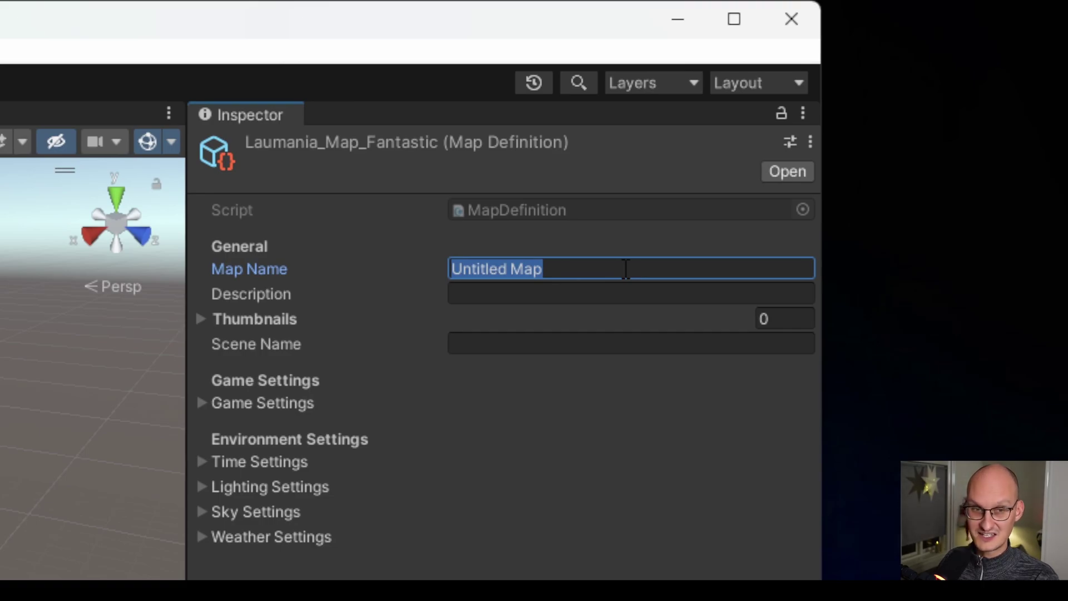
{"action": "type", "text": "Fantastic"}
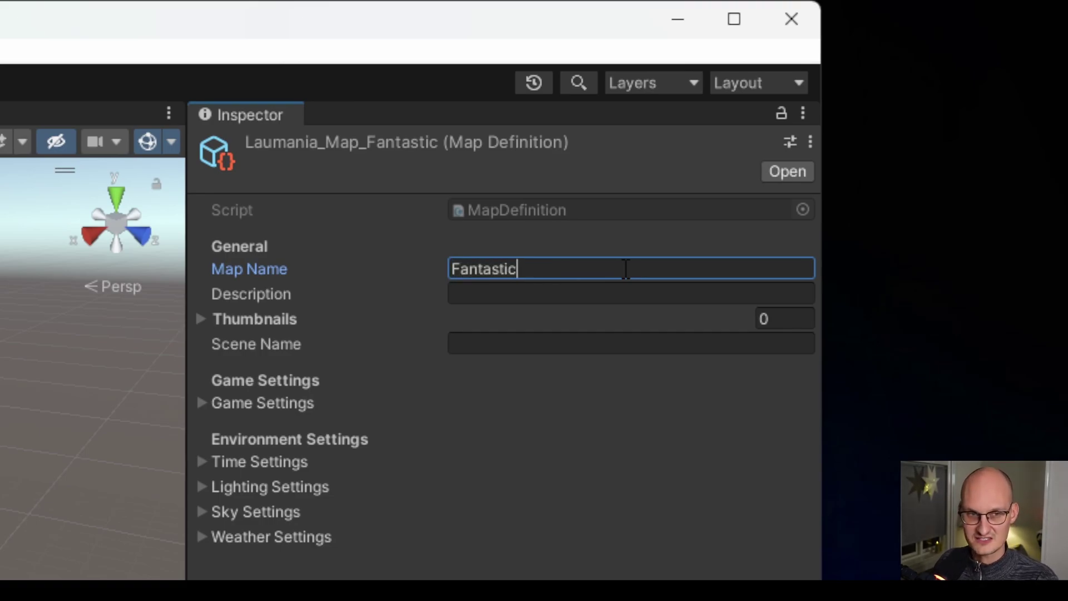
{"action": "left_click", "coordinate": [578, 293]}
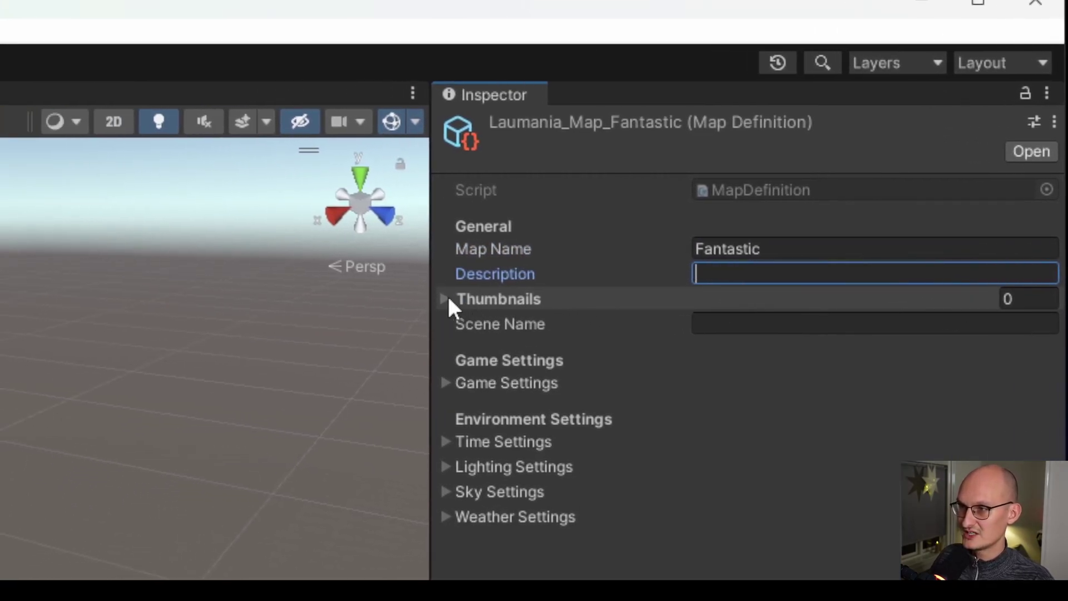
Step: Add a thumbnail entry using the d_expertbuhoshechristmas sprite
{"action": "left_click", "coordinate": [447, 298]}
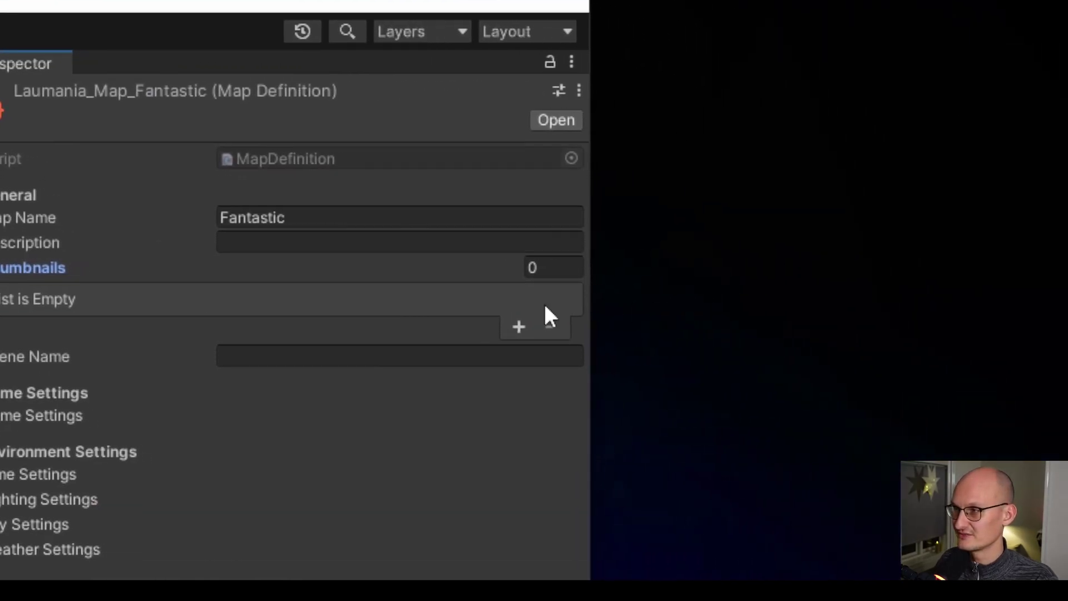
{"action": "left_click", "coordinate": [960, 350]}
{"action": "left_click", "coordinate": [1014, 321]}
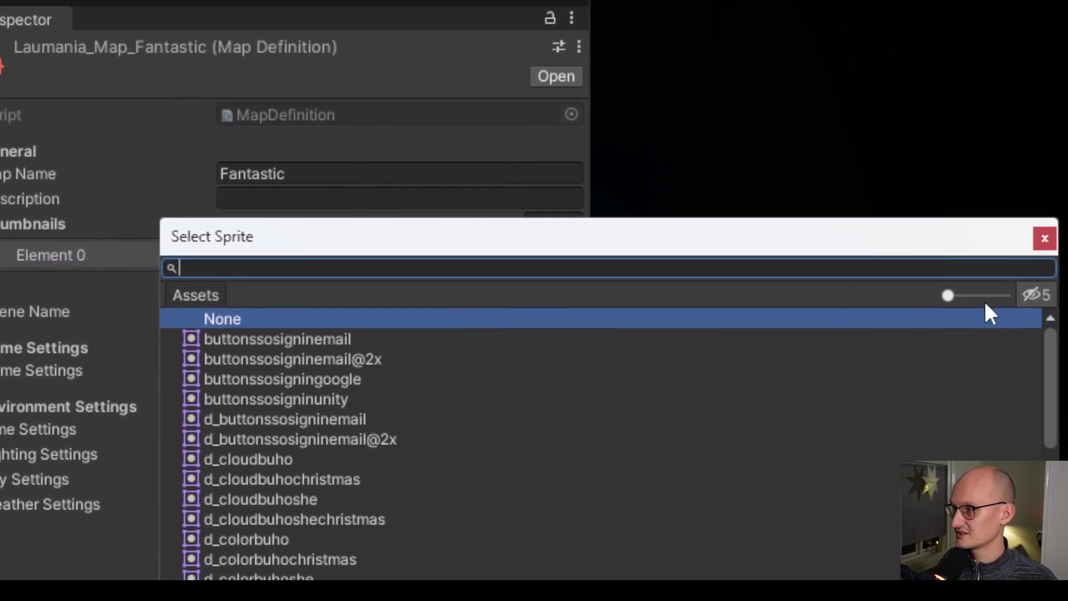
{"action": "left_click", "coordinate": [983, 324]}
{"action": "double_click", "coordinate": [465, 315]}
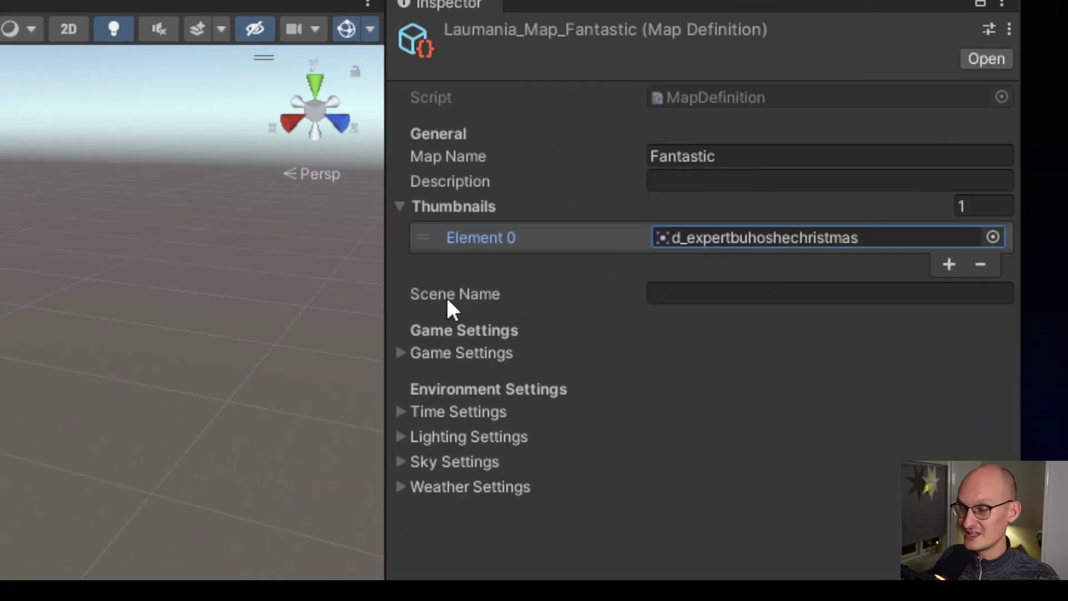
{"action": "mouse_move", "coordinate": [139, 350]}
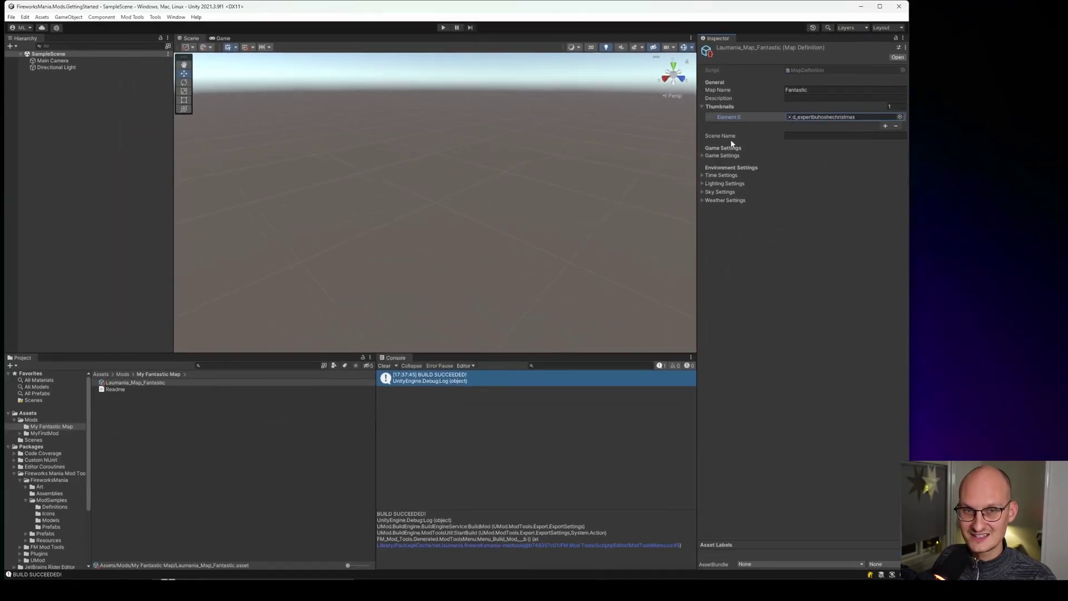
Step: Create a new scene asset named 'Laumania_Map_Fantastic_Scene' in the mod folder
{"action": "right_click", "coordinate": [151, 424]}
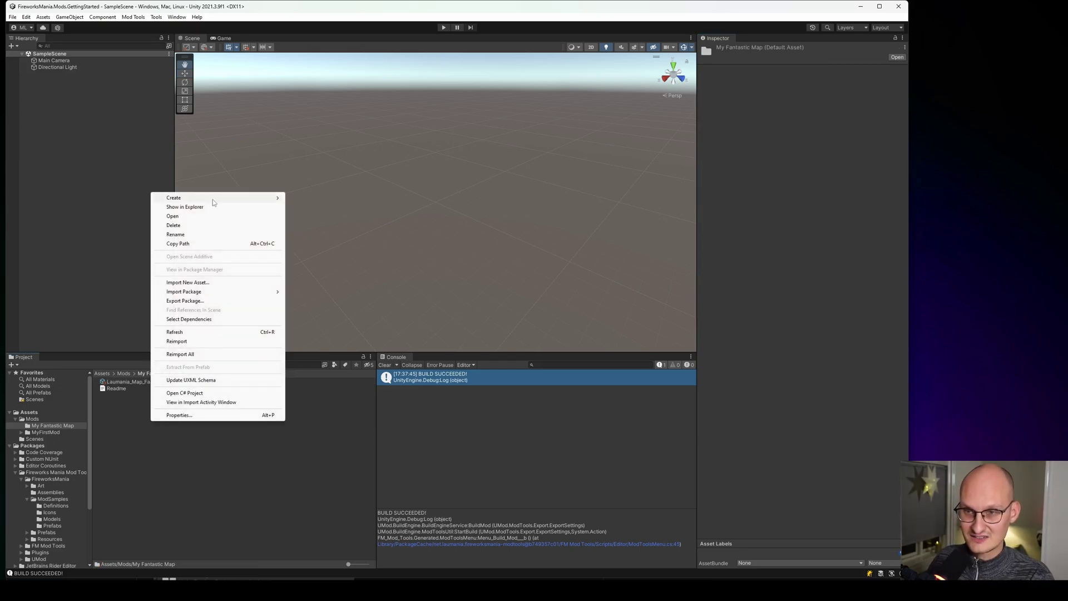
{"action": "mouse_move", "coordinate": [221, 200]}
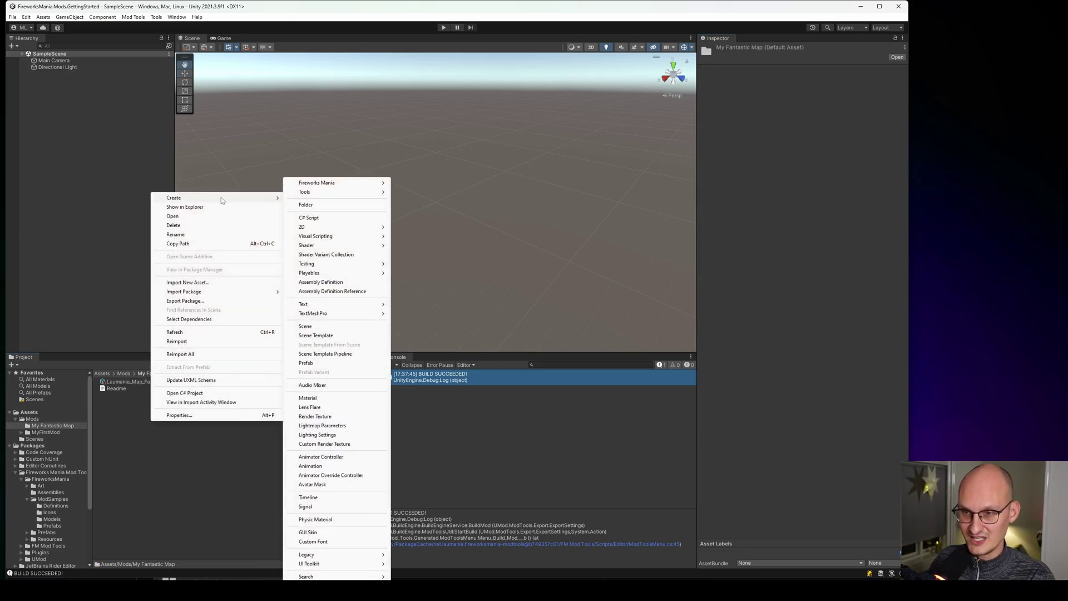
{"action": "left_click", "coordinate": [320, 328]}
{"action": "type", "text": "Laumania_"}
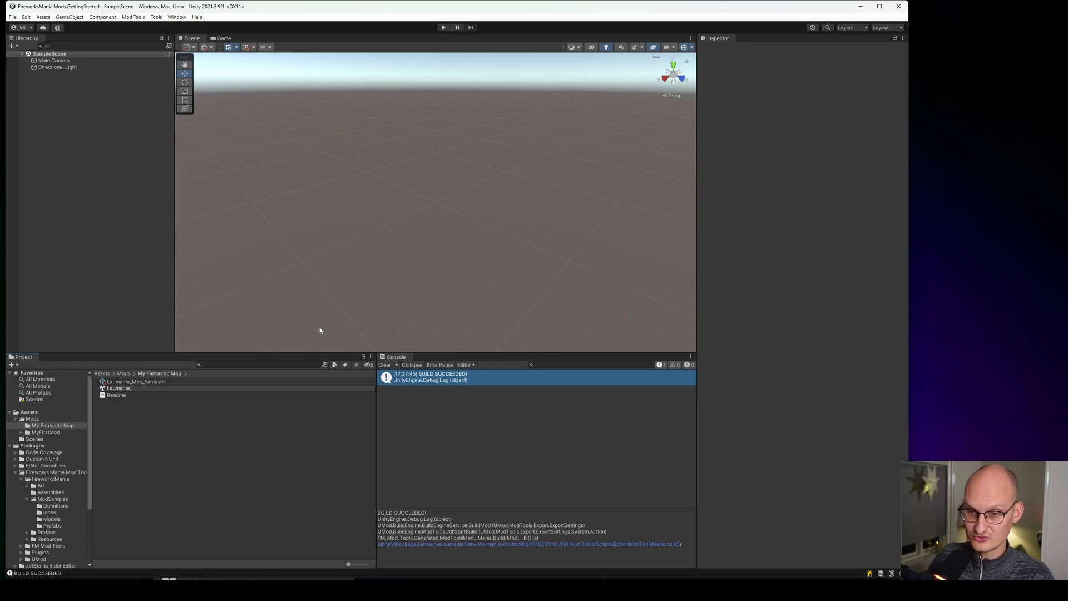
{"action": "type", "text": "Map"}
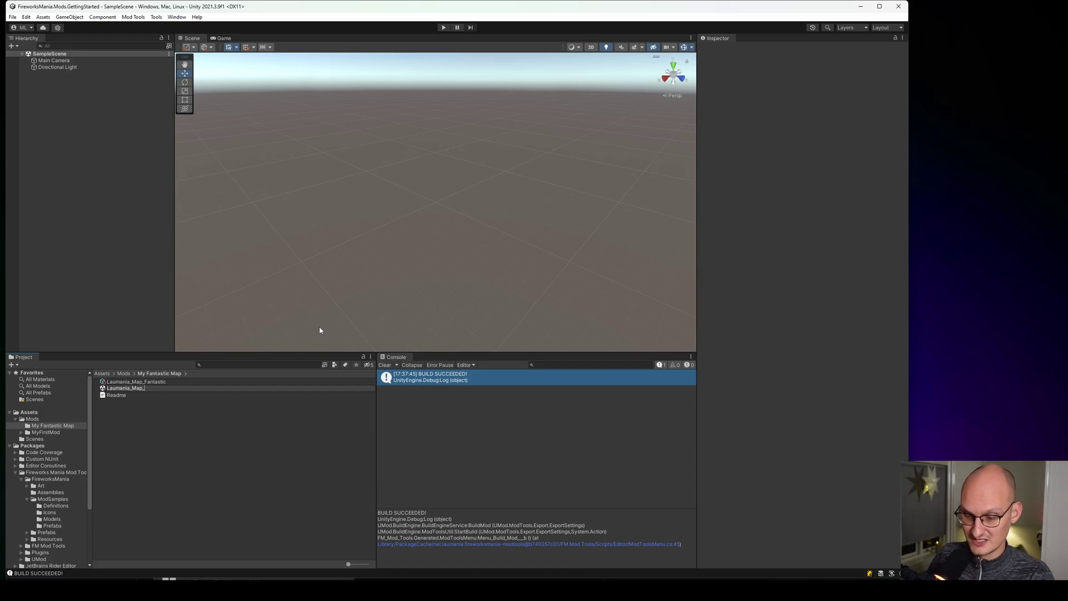
{"action": "type", "text": "_Fantastic"}
{"action": "key", "text": "Return"}
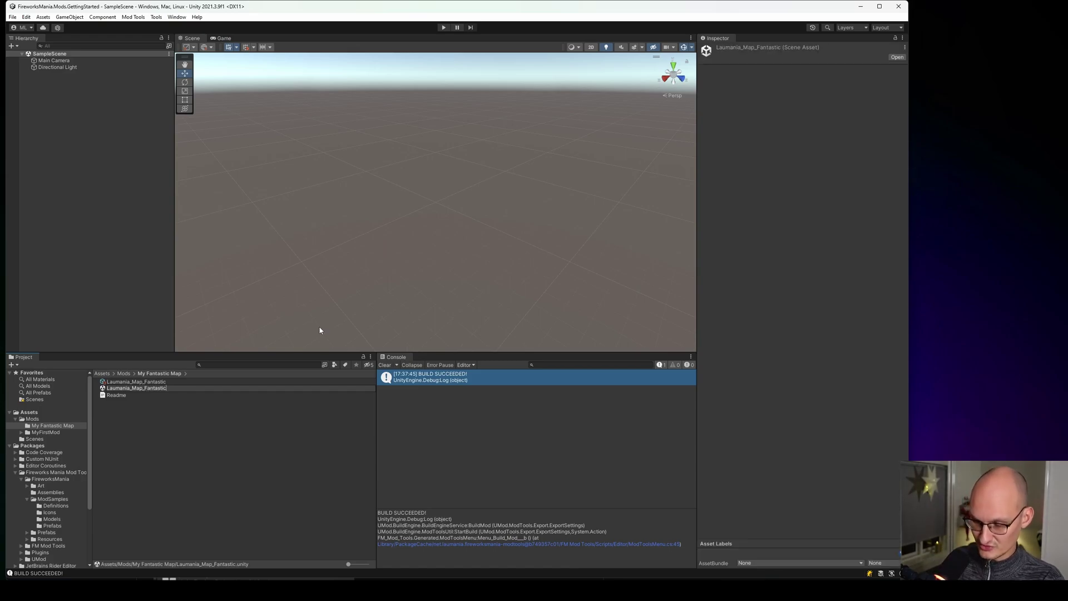
{"action": "key", "text": "Return"}
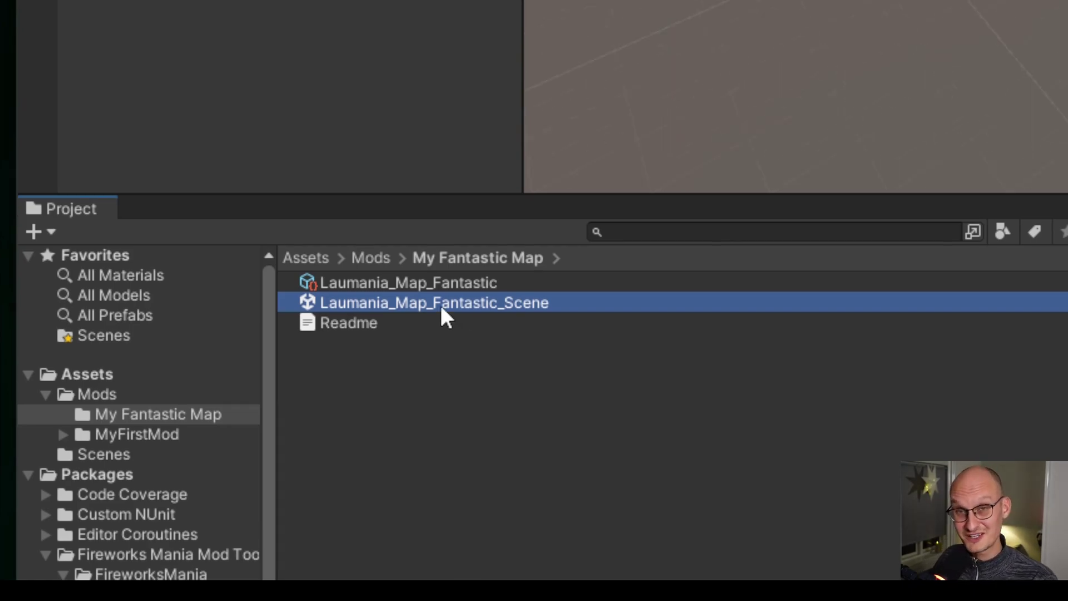
Step: Paste the scene's name into the map definition's Scene Name field
{"action": "left_click", "coordinate": [472, 303]}
{"action": "key", "text": "ctrl+c"}
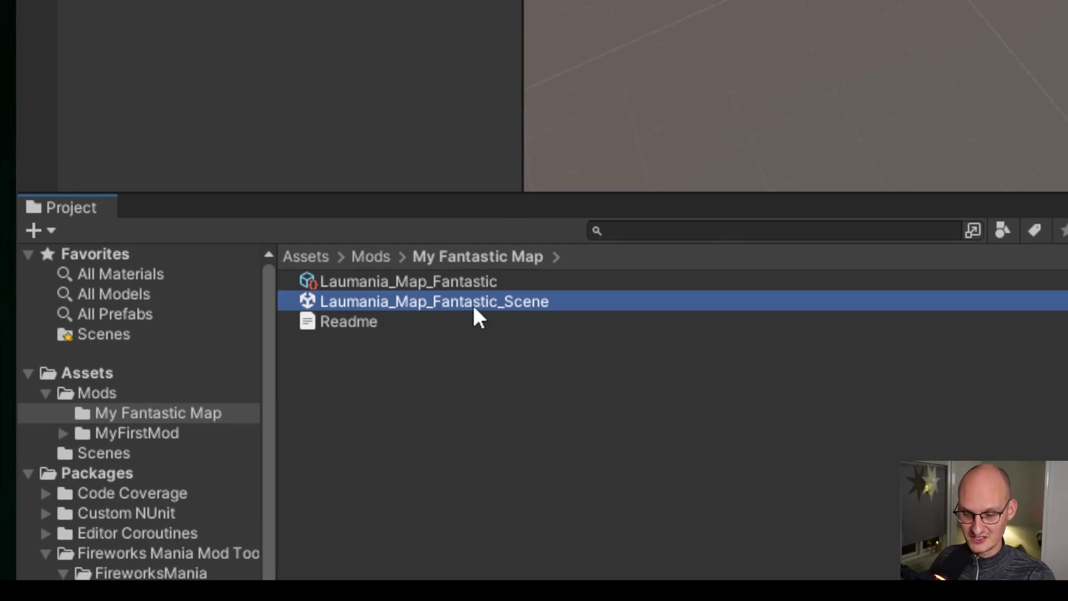
{"action": "left_click", "coordinate": [476, 285]}
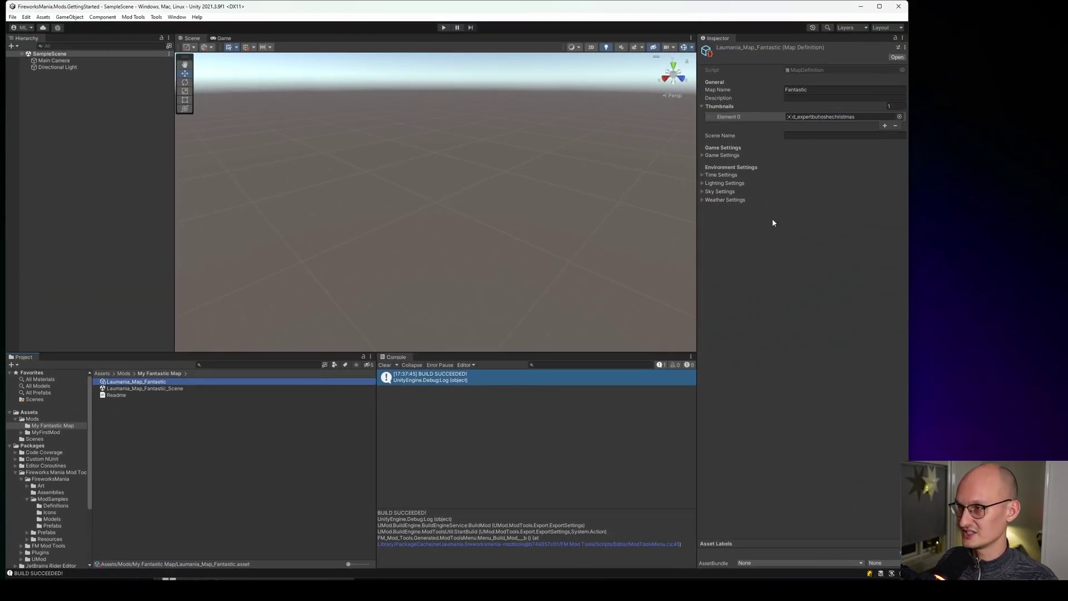
{"action": "left_click", "coordinate": [794, 135]}
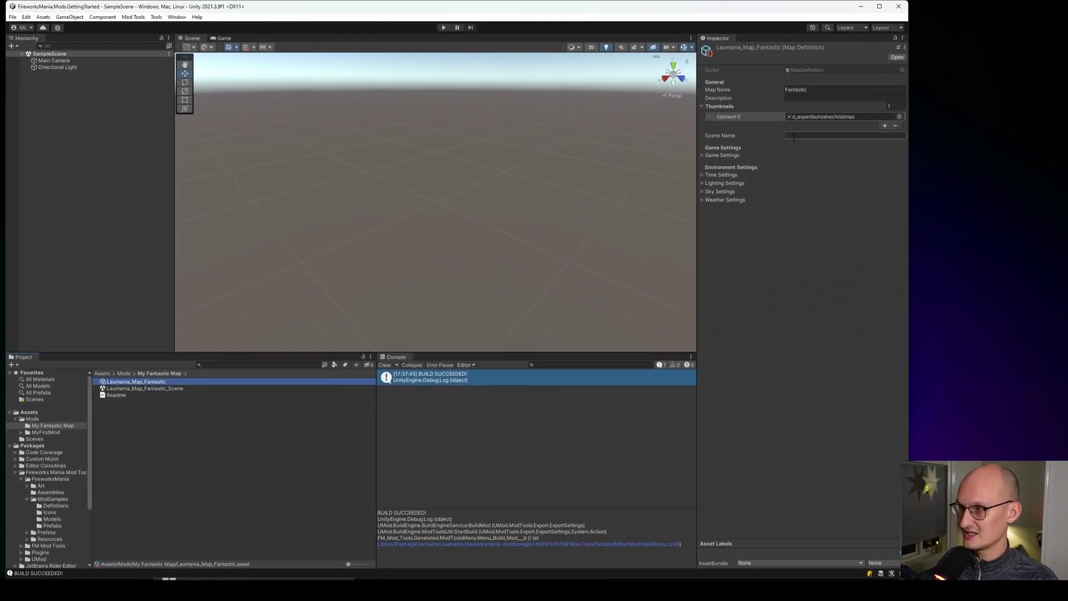
{"action": "key", "text": "ctrl+v"}
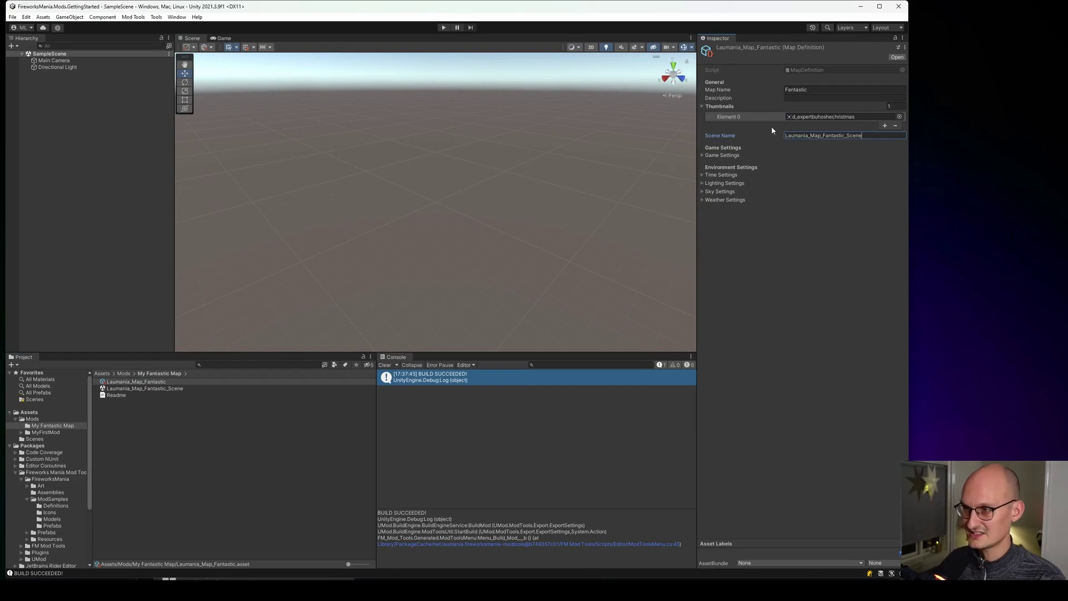
Step: Open the Laumania_Map_Fantastic_Scene scene for editing
{"action": "left_click", "coordinate": [159, 382]}
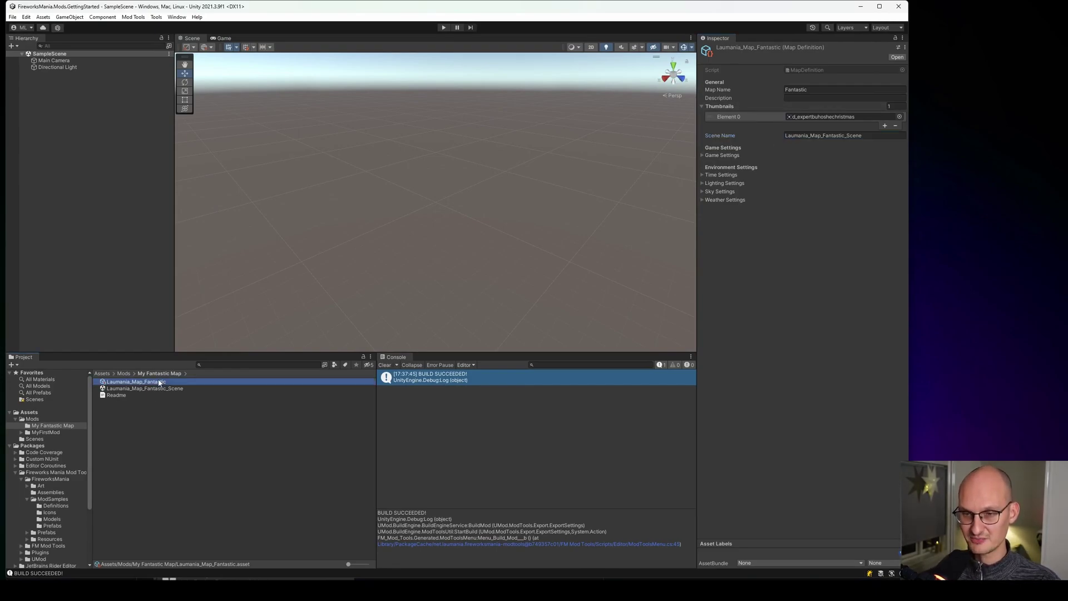
{"action": "left_click", "coordinate": [159, 381]}
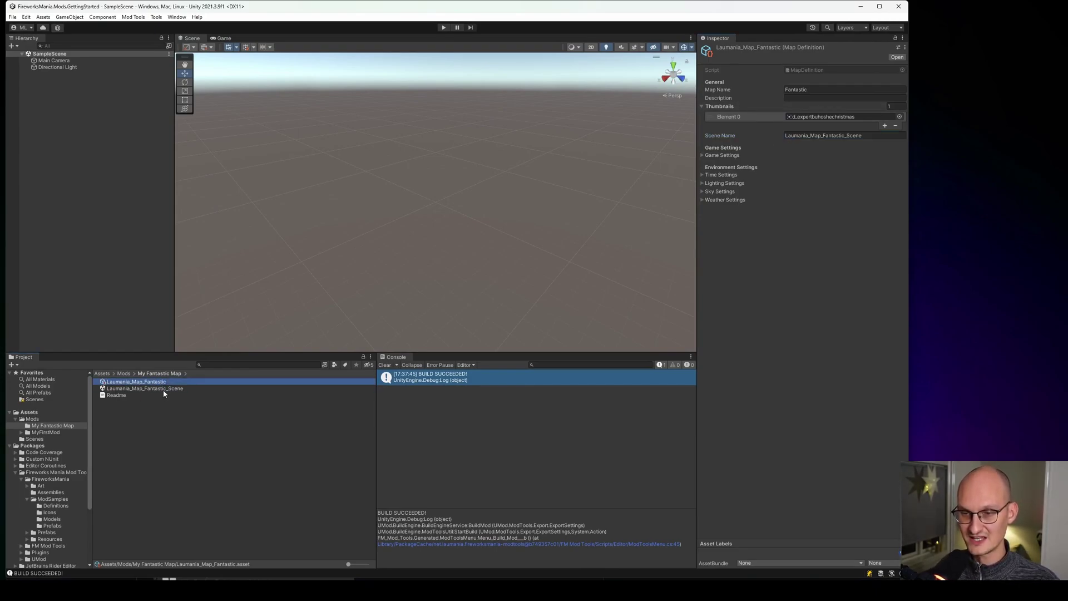
{"action": "double_click", "coordinate": [162, 389]}
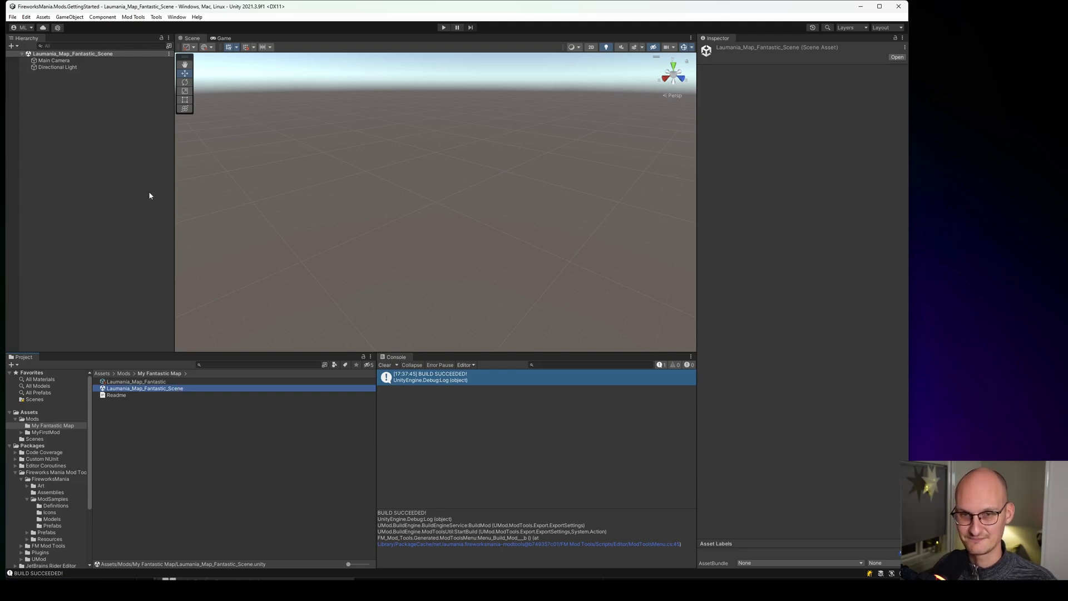
Step: Delete the Main Camera and Directional Light from the scene
{"action": "left_click", "coordinate": [68, 62]}
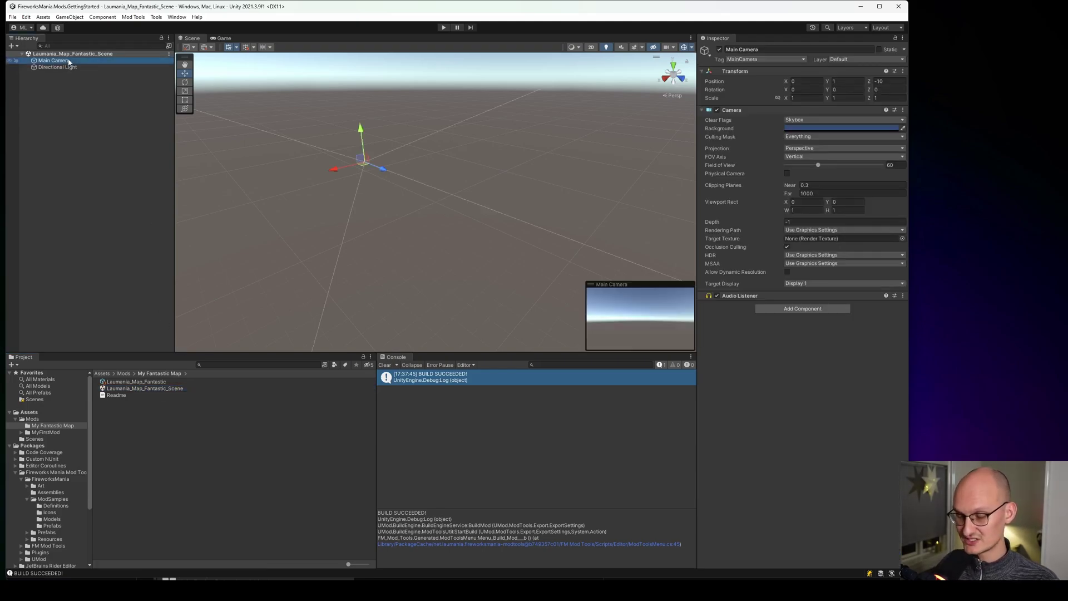
{"action": "key", "text": "Delete"}
{"action": "left_click", "coordinate": [68, 62]}
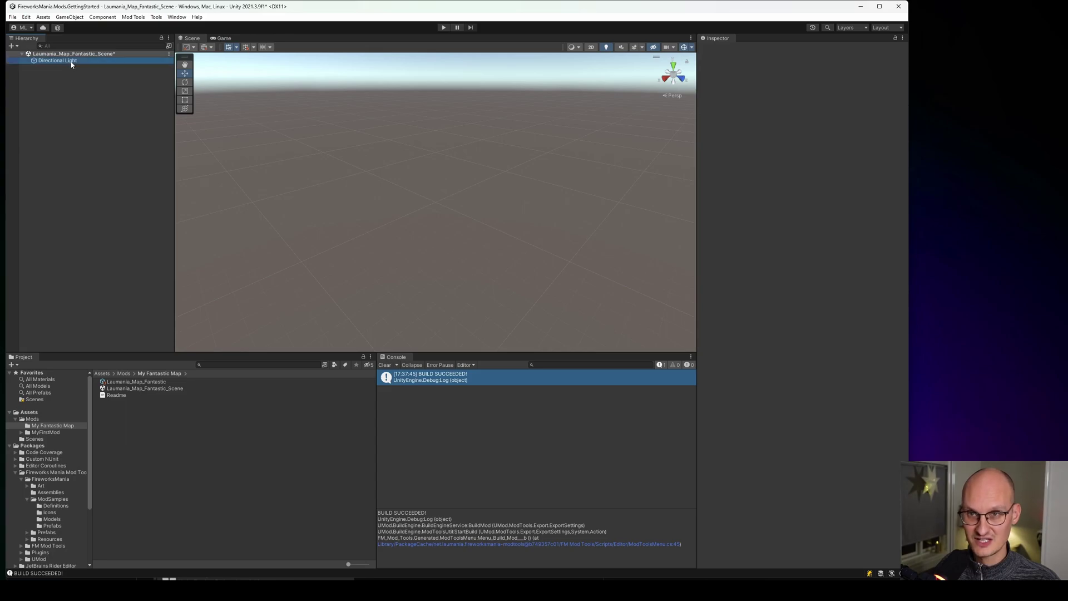
{"action": "key", "text": "Delete"}
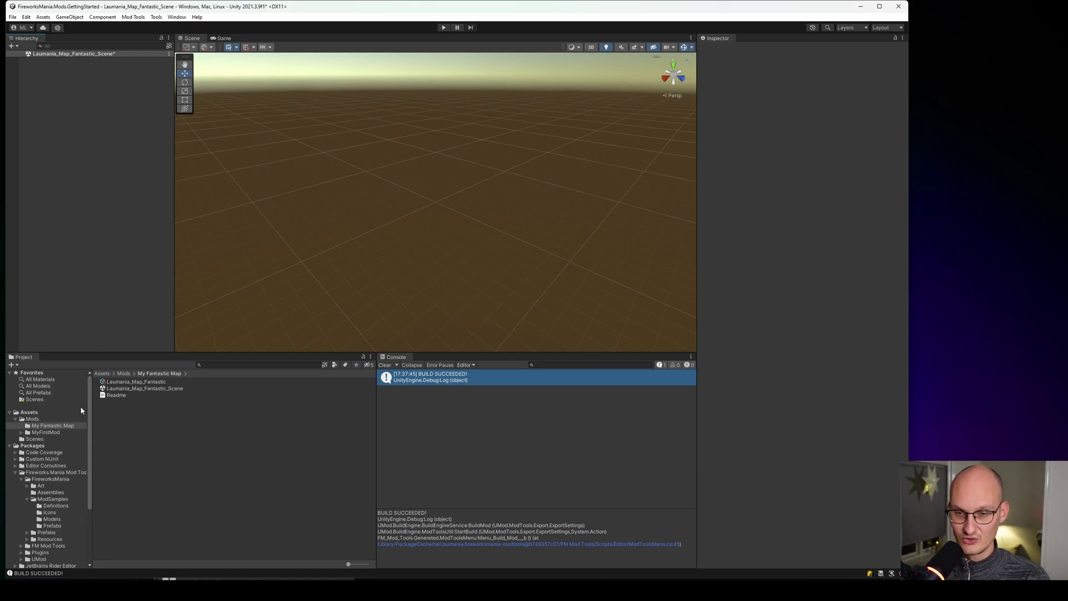
Step: Drag PlayerSpawnLocationPrefab from FireworksMania Prefabs into the scene and raise it to Y 0.7
{"action": "left_click", "coordinate": [46, 533]}
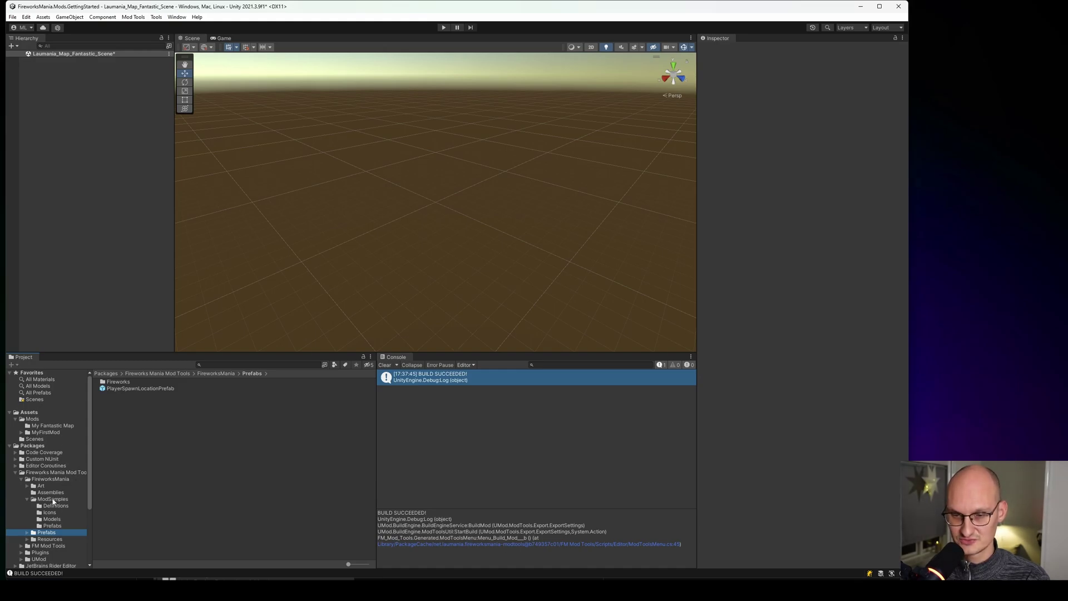
{"action": "left_click", "coordinate": [27, 499]}
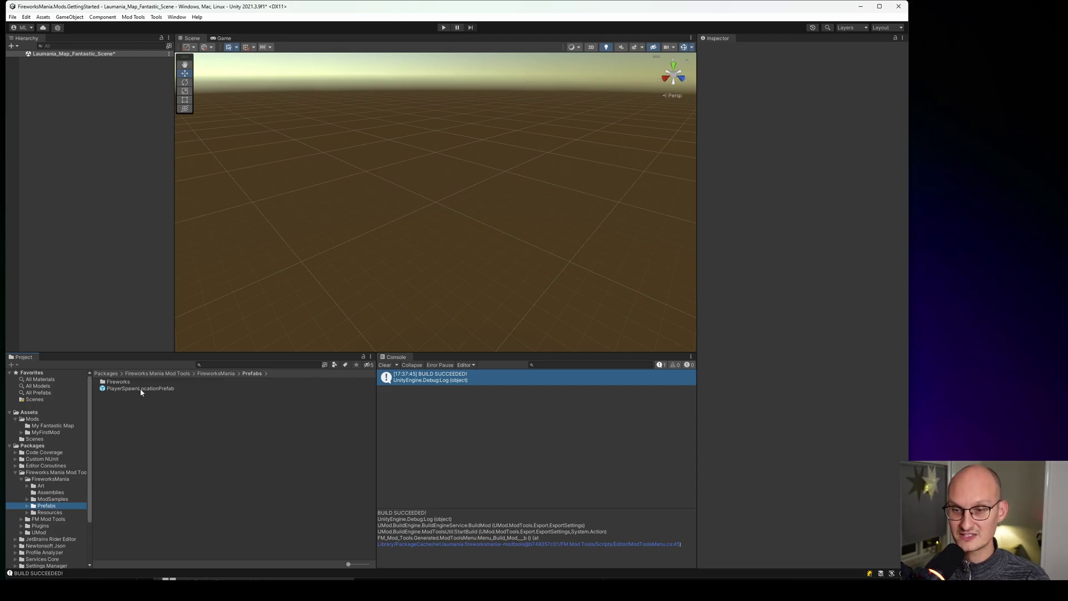
{"action": "left_click_drag", "start_coordinate": [141, 389], "coordinate": [70, 62]}
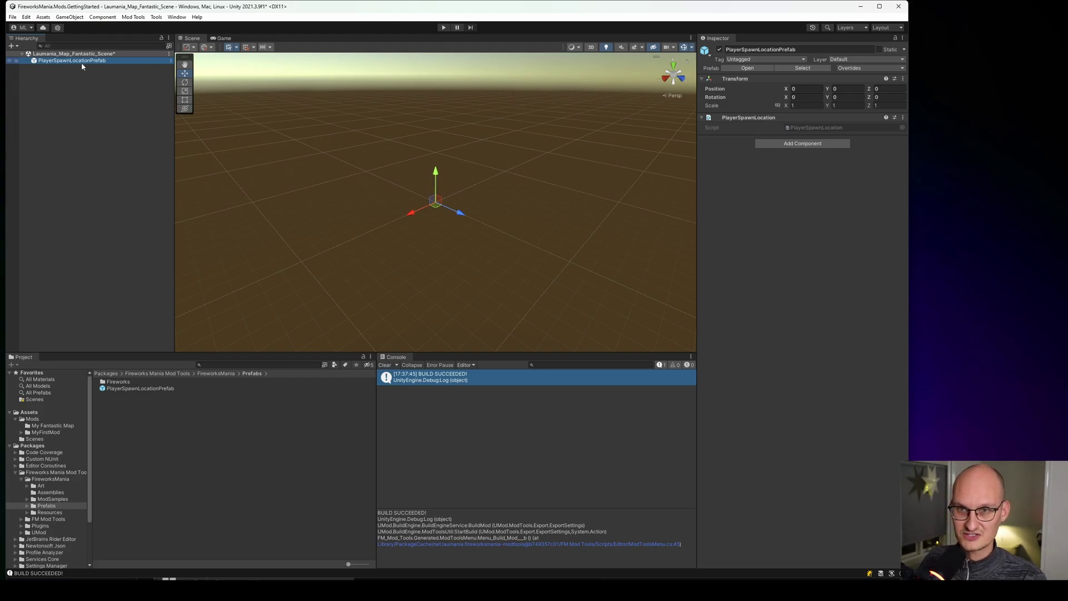
{"action": "left_click_drag", "start_coordinate": [435, 174], "coordinate": [294, 160]}
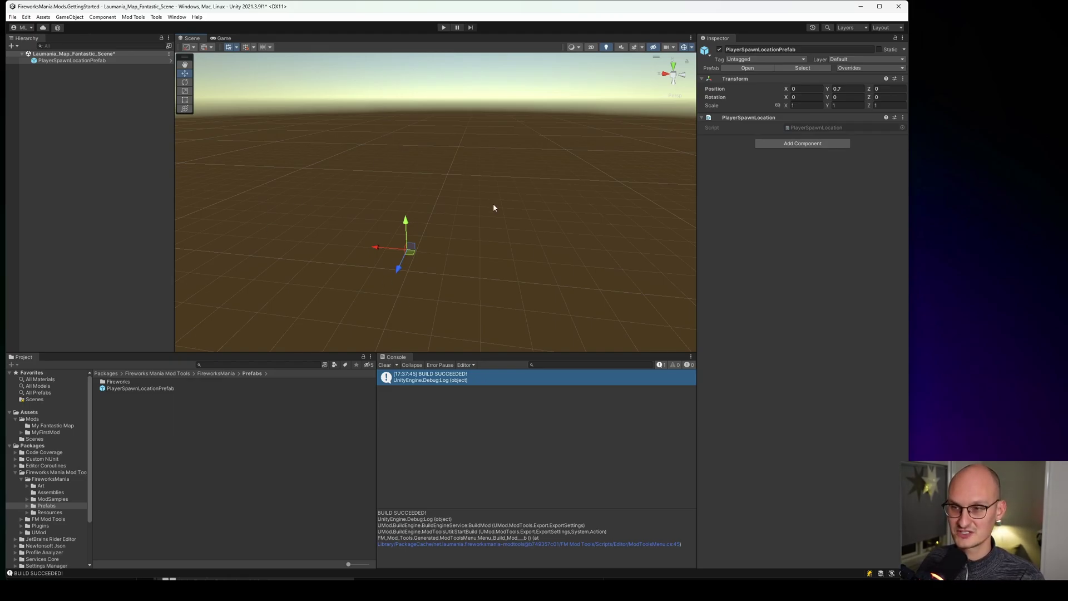
Step: Add a Plane to the scene and set its position to the origin 0, 0, 0
{"action": "right_click", "coordinate": [72, 98]}
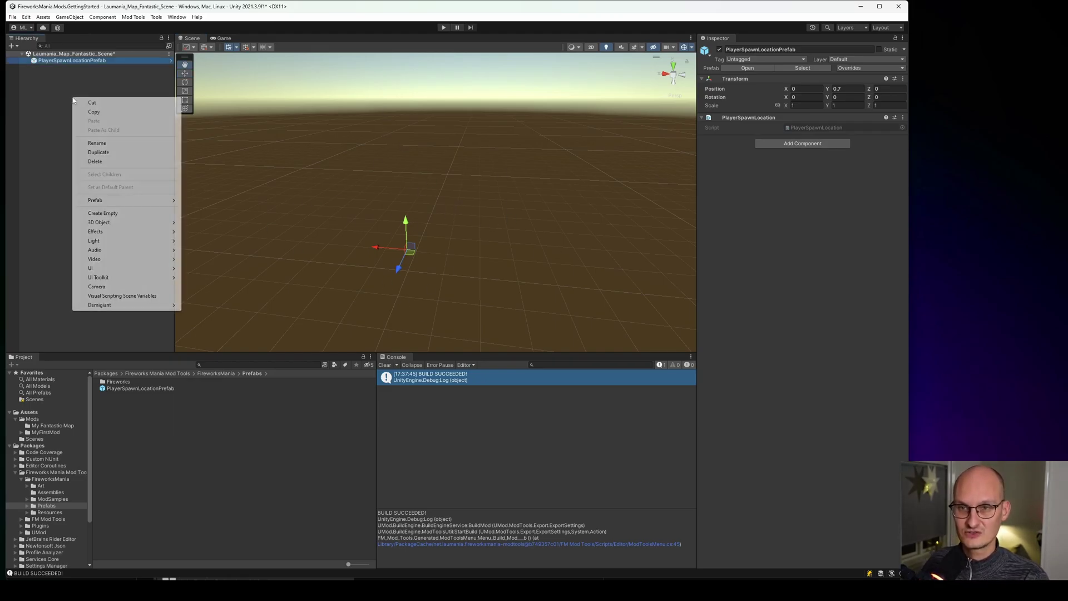
{"action": "mouse_move", "coordinate": [123, 224]}
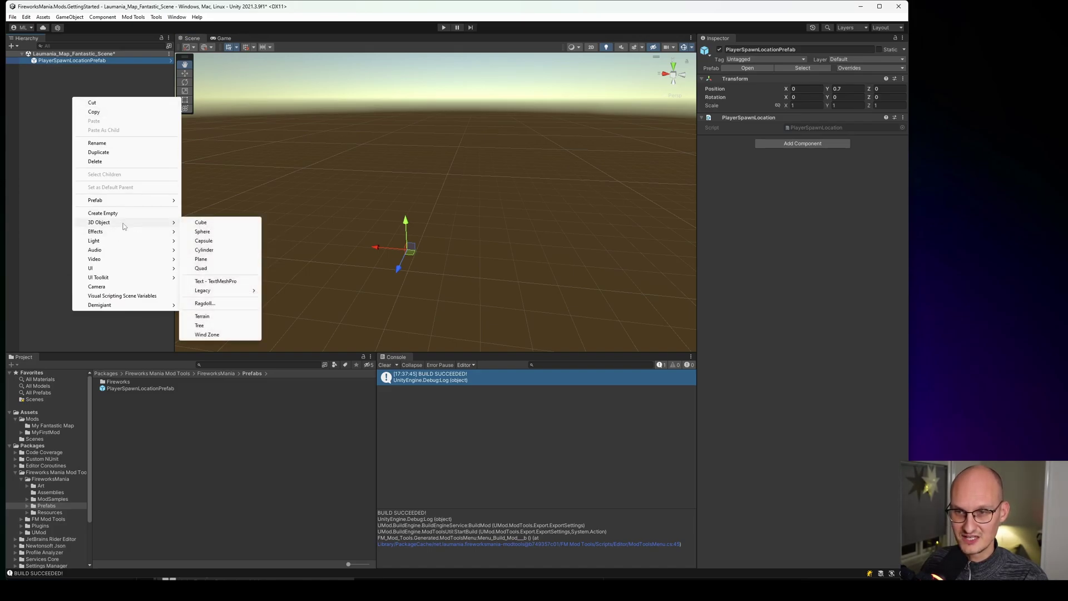
{"action": "left_click", "coordinate": [202, 259]}
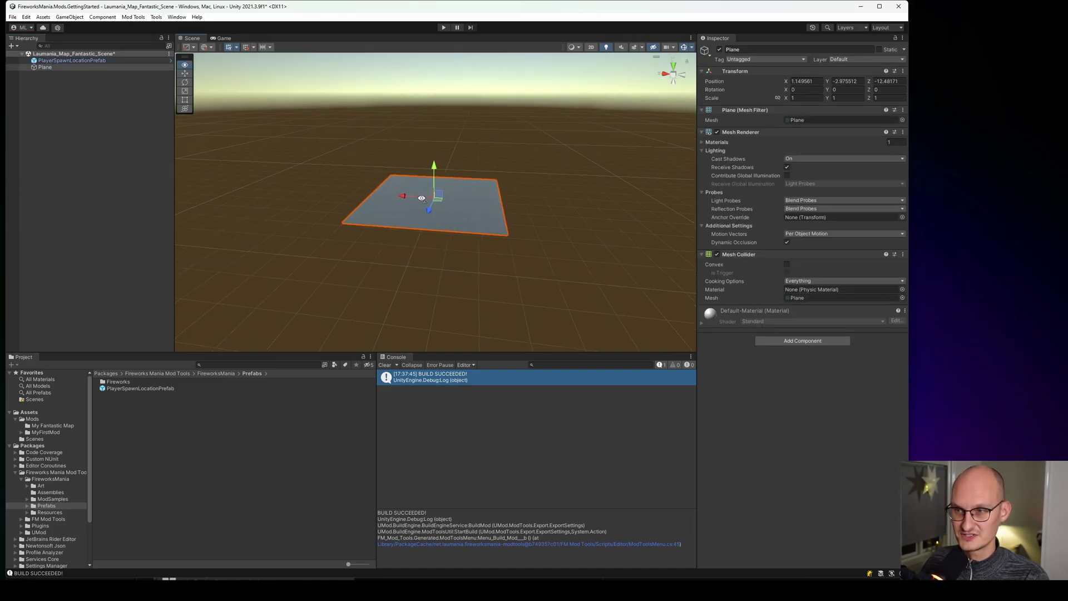
{"action": "right_click_drag", "start_coordinate": [324, 155], "coordinate": [542, 175]}
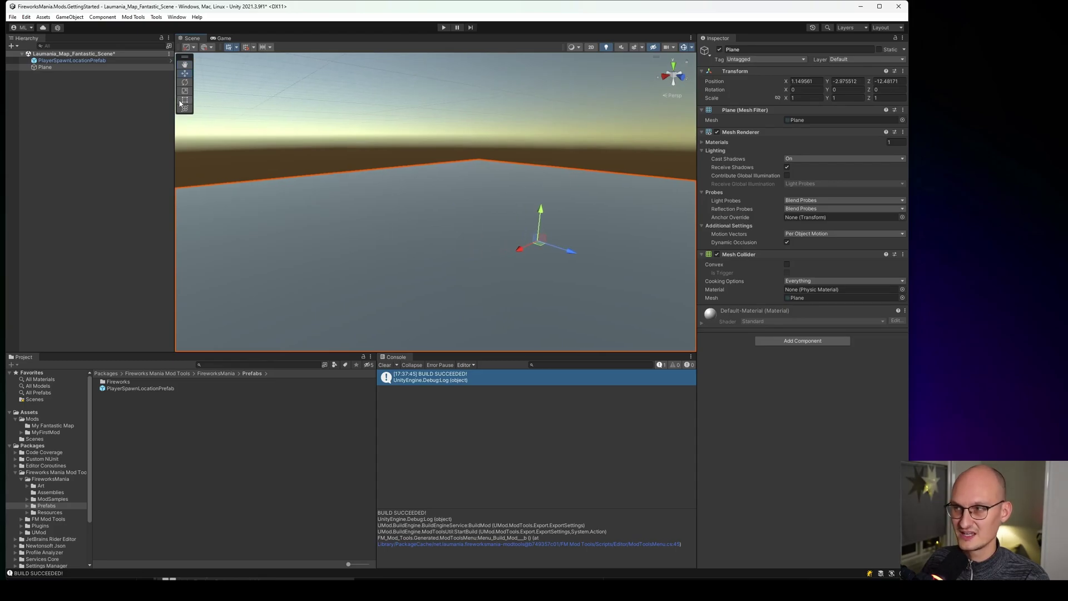
{"action": "left_click", "coordinate": [802, 82]}
{"action": "type", "text": "0"}
{"action": "key", "text": "Tab"}
{"action": "type", "text": "0"}
{"action": "key", "text": "Tab"}
{"action": "type", "text": "0"}
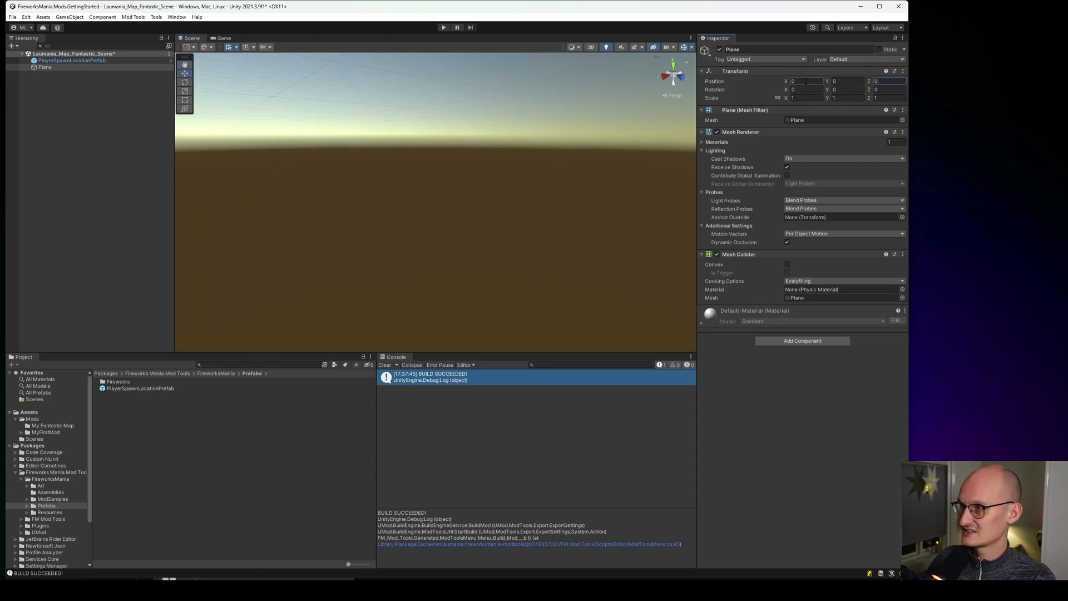
Step: Order the spawn point under the Plane in the Hierarchy and view across the plane
{"action": "double_click", "coordinate": [44, 66]}
{"action": "left_click_drag", "start_coordinate": [67, 60], "coordinate": [57, 69]}
{"action": "left_click", "coordinate": [45, 60]}
{"action": "left_click", "coordinate": [71, 67]}
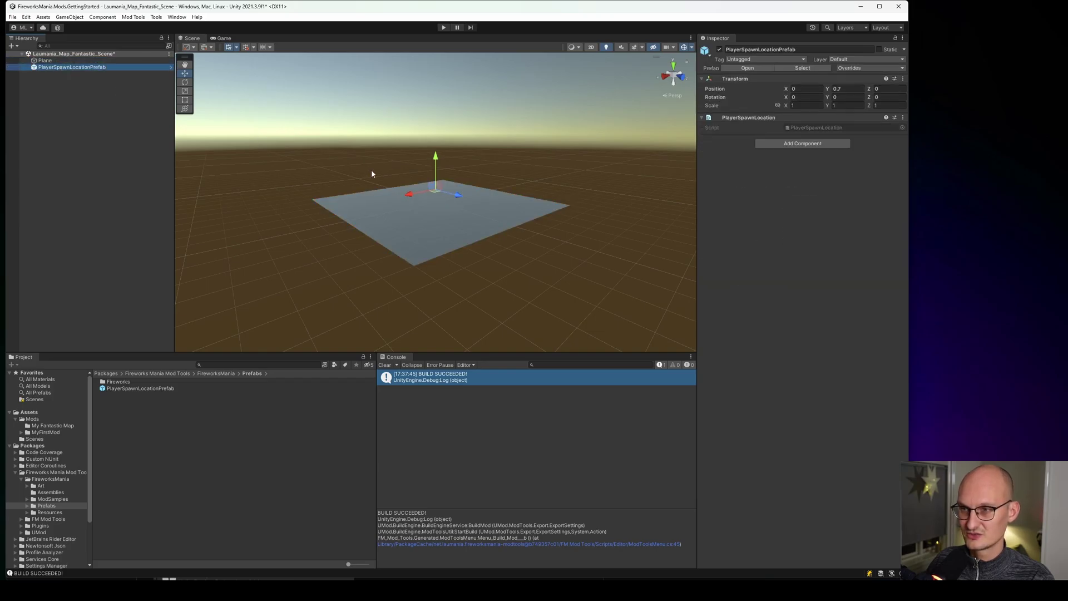
{"action": "right_click_drag", "start_coordinate": [372, 169], "coordinate": [202, 118]}
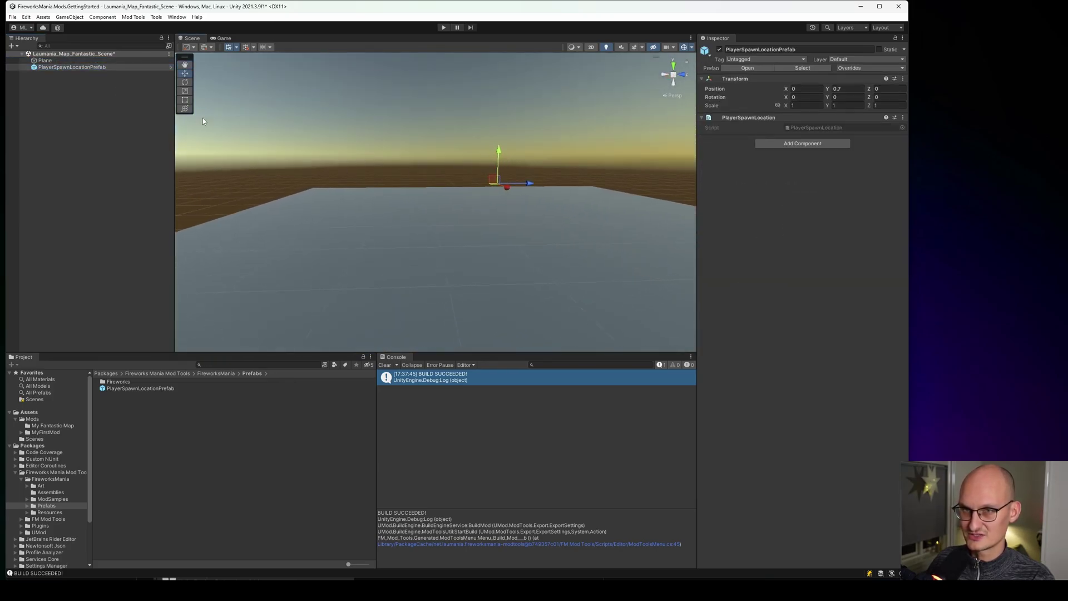
{"action": "left_click", "coordinate": [45, 60]}
{"action": "right_click_drag", "start_coordinate": [461, 153], "coordinate": [235, 135]}
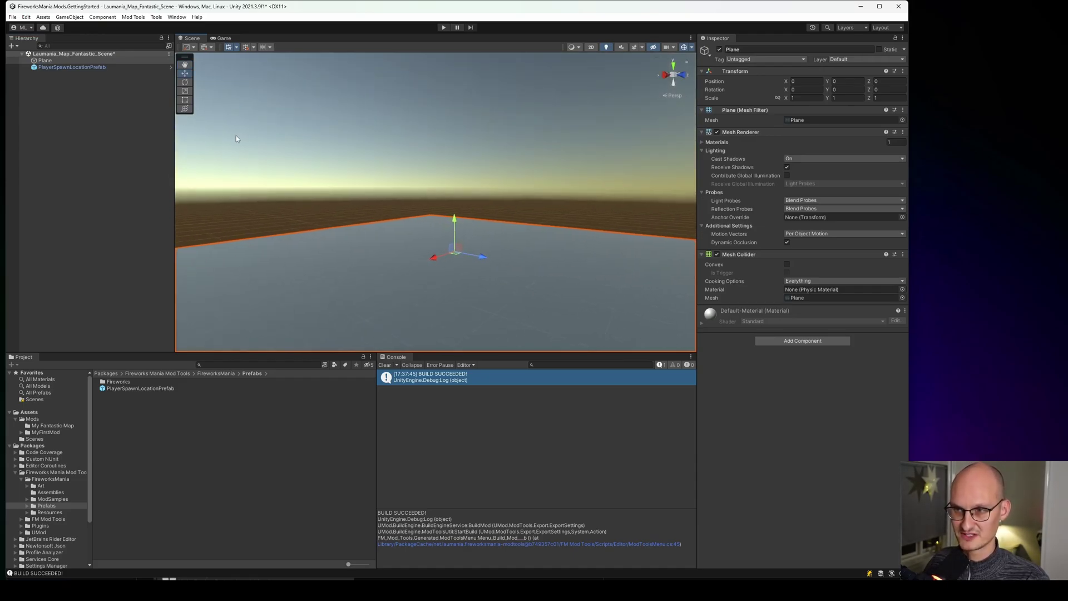
Step: Add a Cube to the scene and zero its X and Y position
{"action": "right_click", "coordinate": [80, 85]}
{"action": "mouse_move", "coordinate": [148, 194]}
{"action": "left_click", "coordinate": [203, 196]}
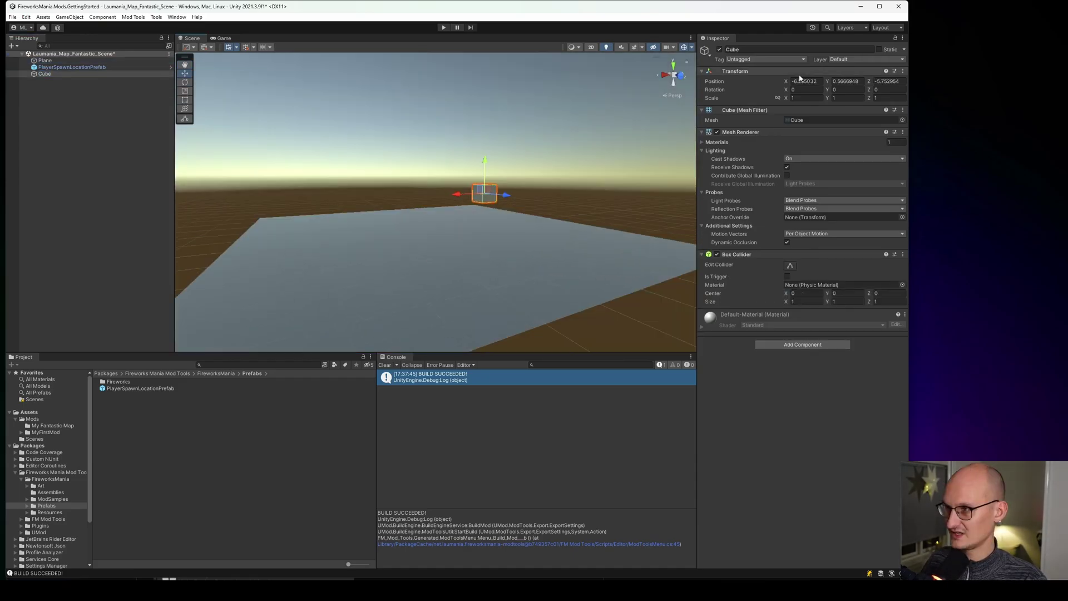
{"action": "left_click", "coordinate": [801, 81]}
{"action": "type", "text": "0"}
{"action": "key", "text": "Tab"}
{"action": "type", "text": "0"}
{"action": "key", "text": "Tab"}
{"action": "type", "text": "0"}
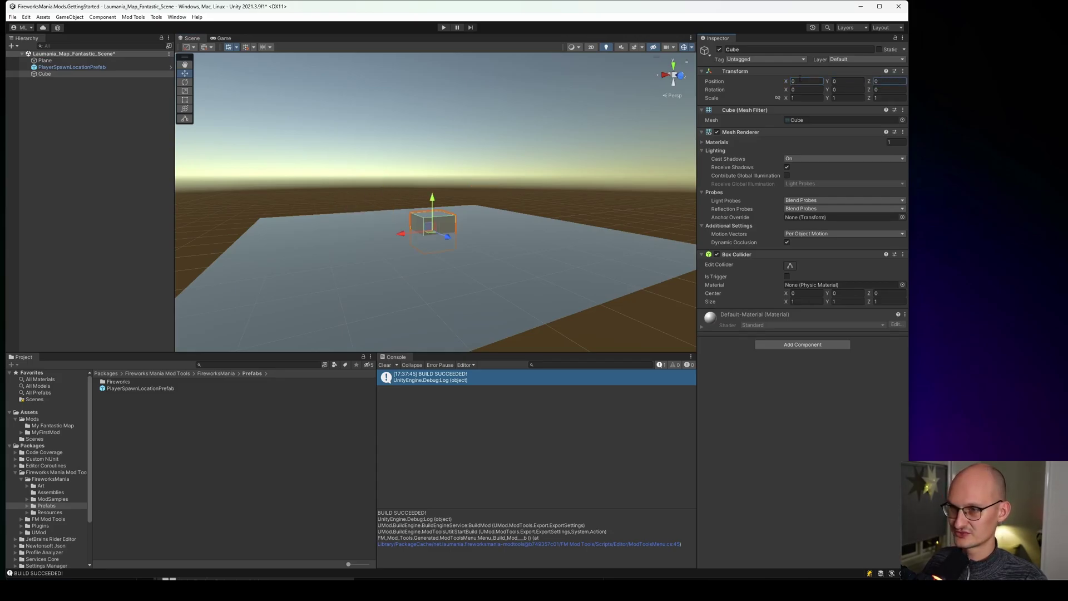
Step: Lift the cube onto the plane, slide it off-centre, and rotate it about 42° vertically
{"action": "left_click_drag", "start_coordinate": [432, 199], "coordinate": [433, 172]}
{"action": "right_click_drag", "start_coordinate": [433, 172], "coordinate": [472, 216]}
{"action": "left_click_drag", "start_coordinate": [473, 217], "coordinate": [334, 181]}
{"action": "key", "text": "e"}
{"action": "right_click_drag", "start_coordinate": [334, 182], "coordinate": [389, 184]}
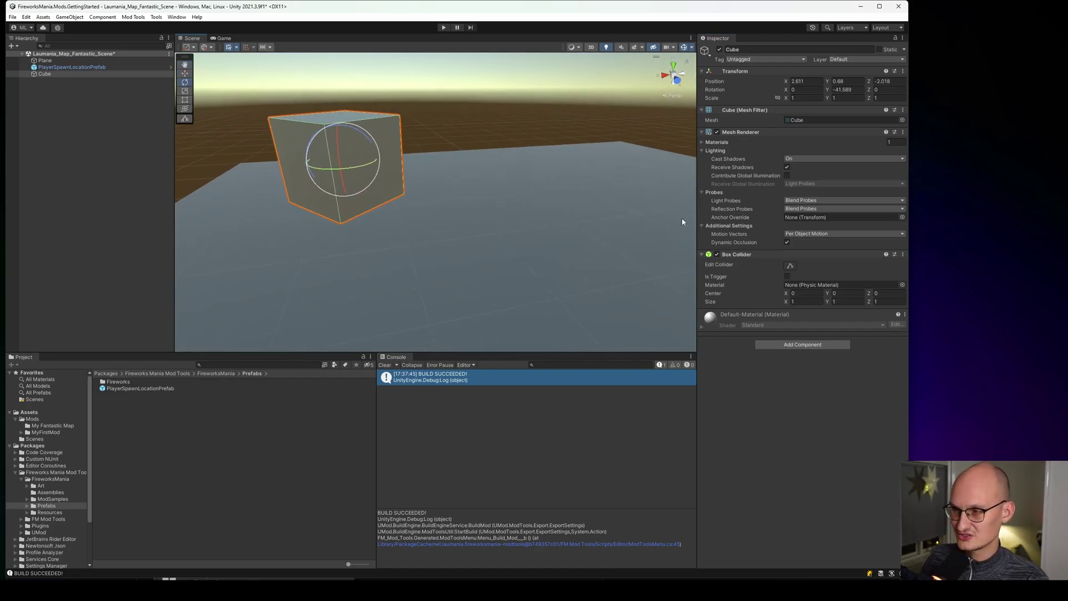
Step: Give the cube a Rigidbody component with mass 10
{"action": "left_click", "coordinate": [800, 344]}
{"action": "type", "text": "rigidbody"}
{"action": "key", "text": "Return"}
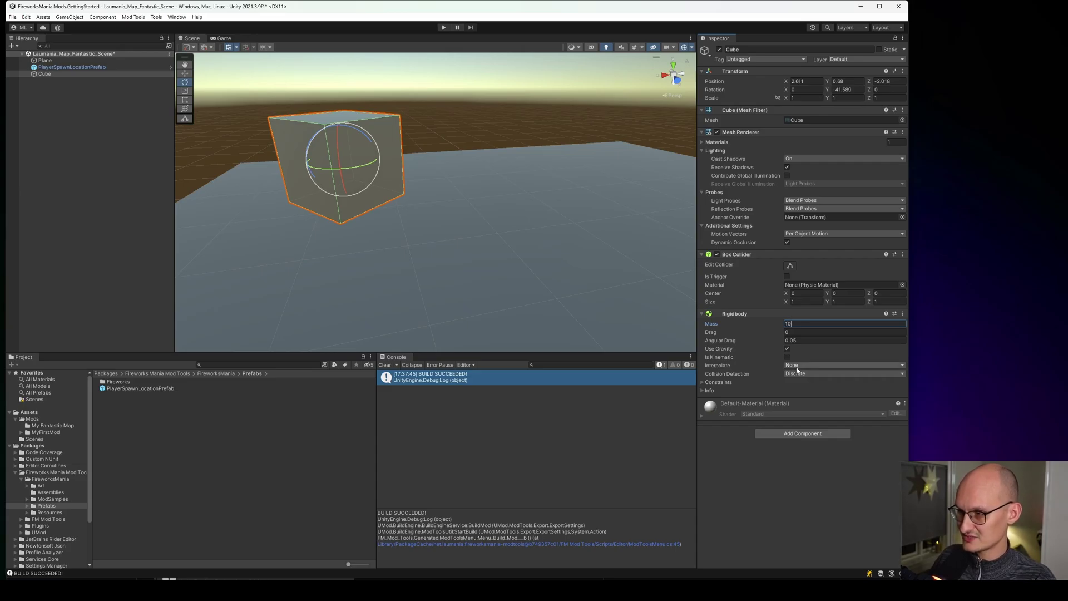
{"action": "right_click_drag", "start_coordinate": [468, 225], "coordinate": [440, 204]}
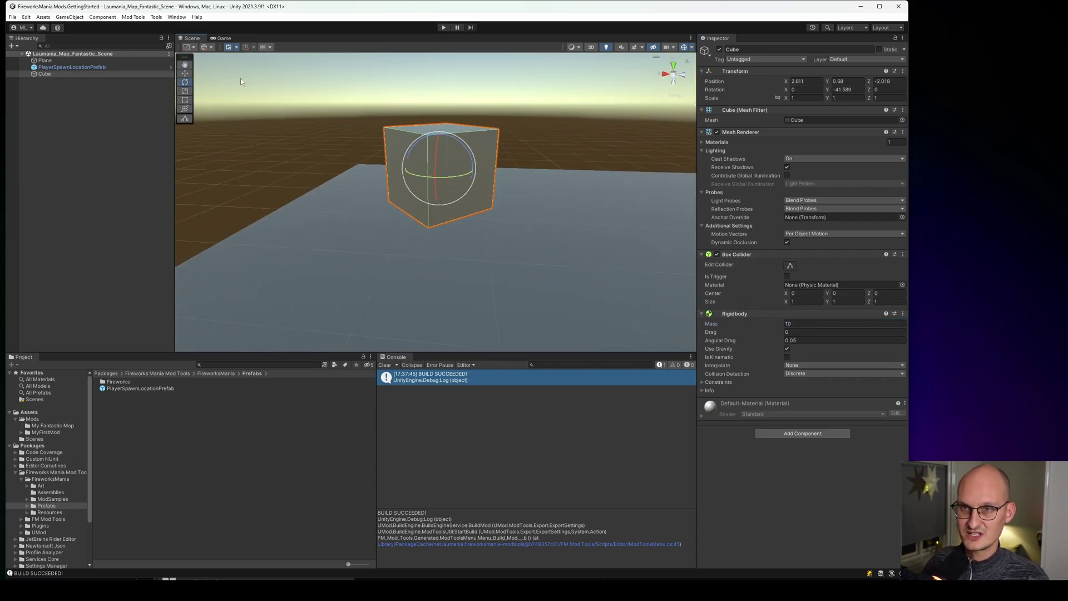
Step: Set the mod's Export Directory to the Fireworks Mania game's Mods folder path
{"action": "left_click", "coordinate": [134, 17]}
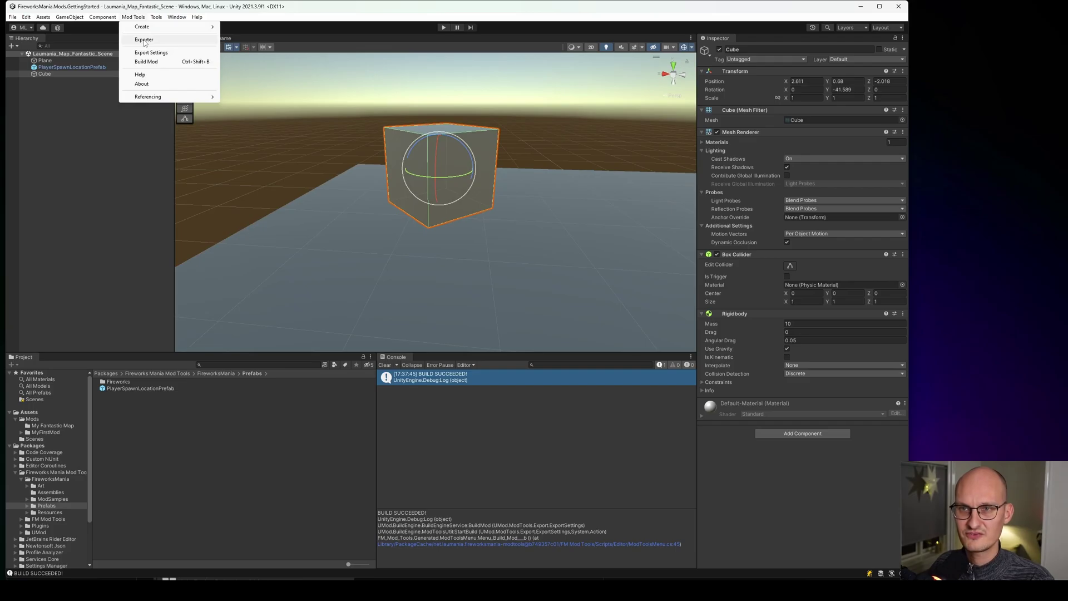
{"action": "left_click", "coordinate": [360, 116]}
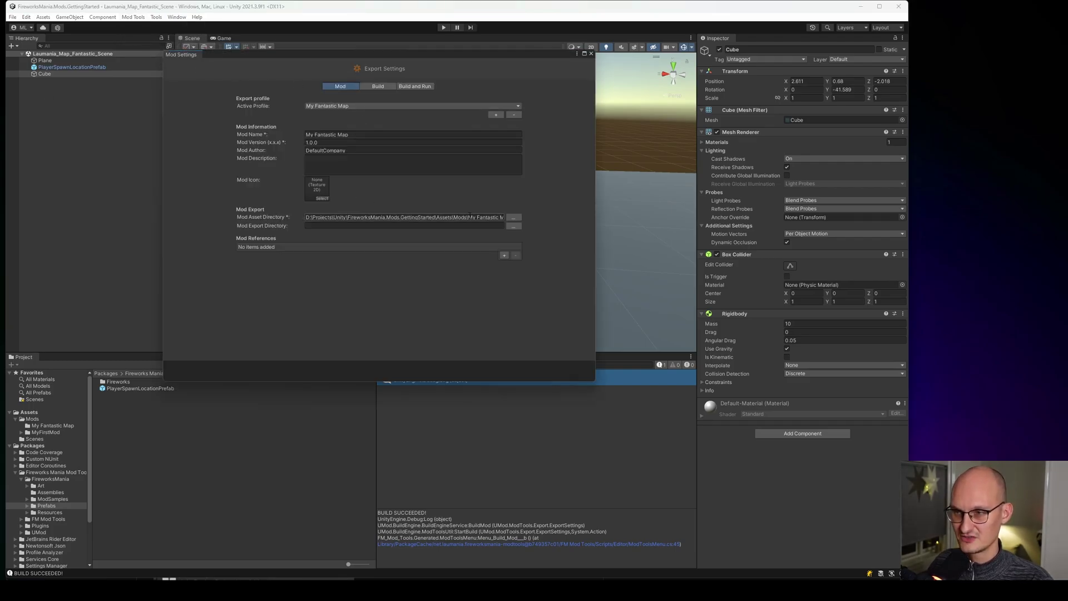
{"action": "key", "text": "super+r"}
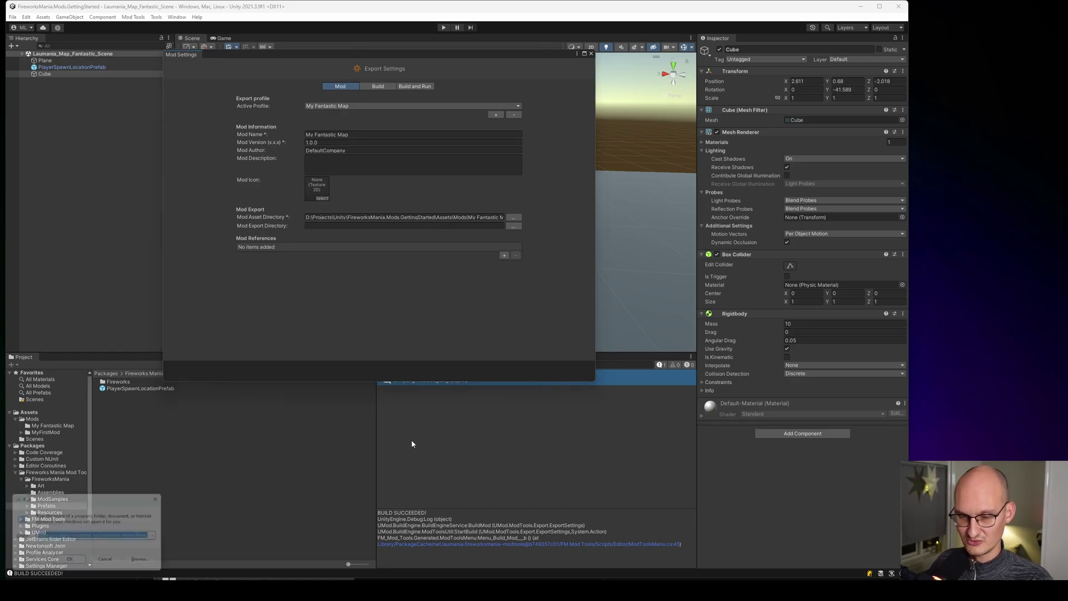
{"action": "key", "text": "Return"}
{"action": "left_click", "coordinate": [351, 198]}
{"action": "key", "text": "ctrl+c"}
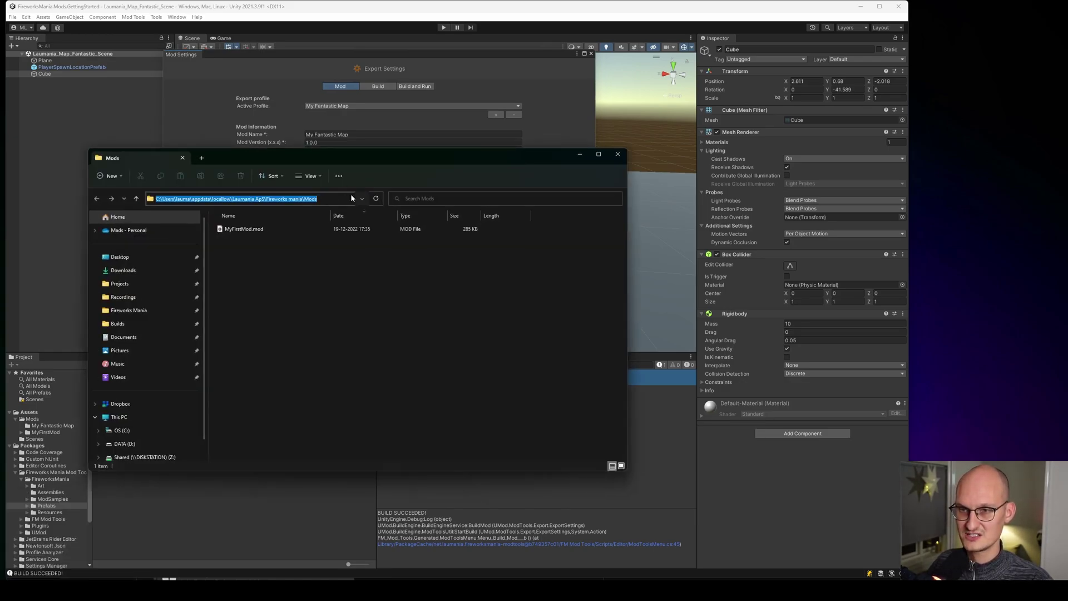
{"action": "left_click", "coordinate": [617, 154]}
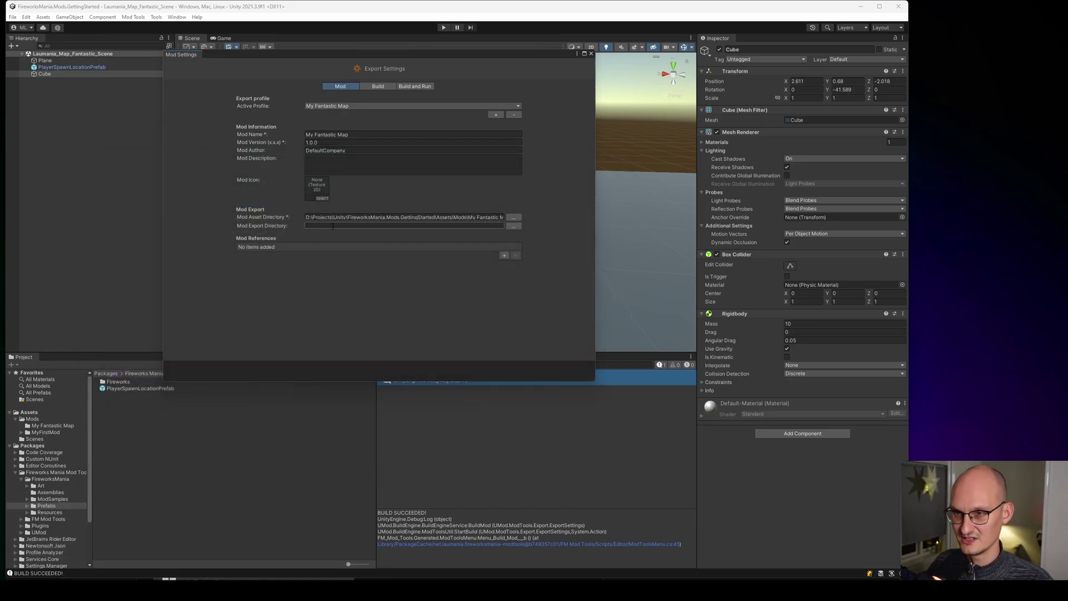
{"action": "key", "text": "ctrl+v"}
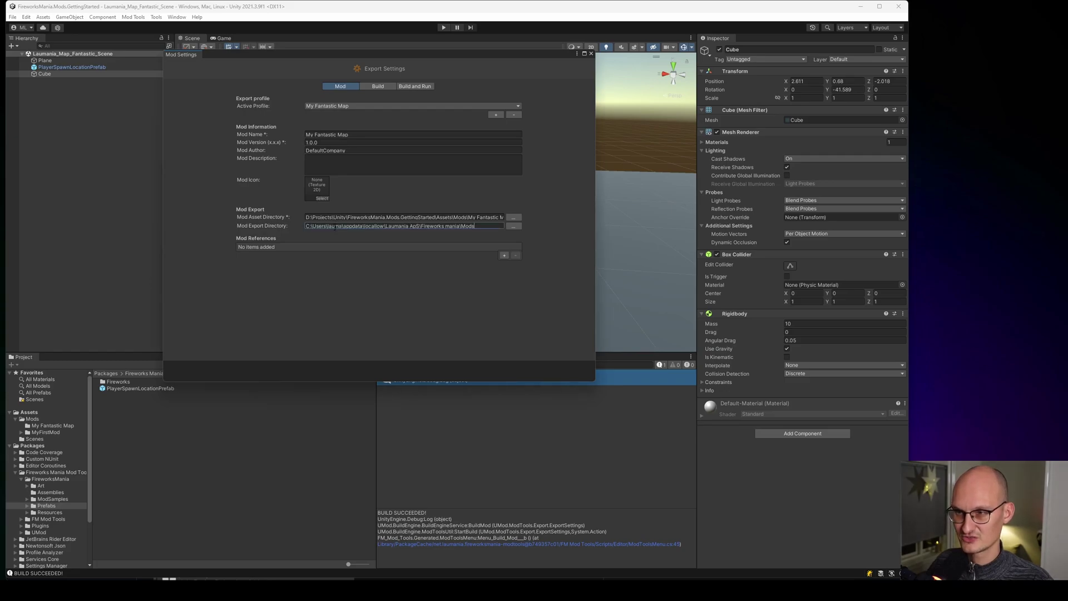
Step: Keep Build optimization on File Size, close Export Settings, and clear the Console
{"action": "left_click", "coordinate": [376, 86]}
{"action": "left_click", "coordinate": [342, 114]}
{"action": "left_click", "coordinate": [343, 133]}
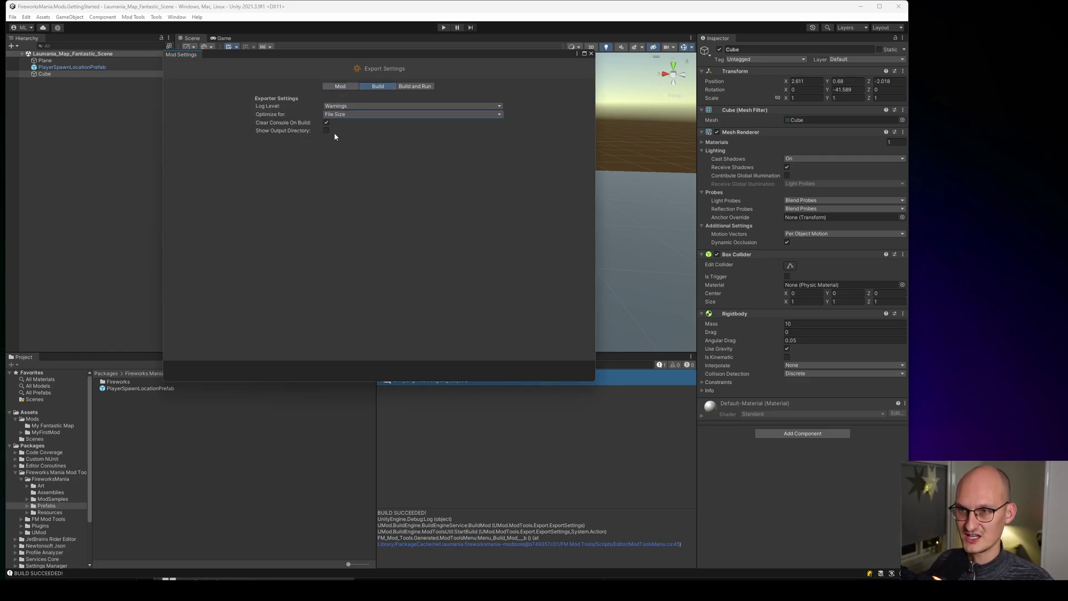
{"action": "left_click", "coordinate": [340, 86]}
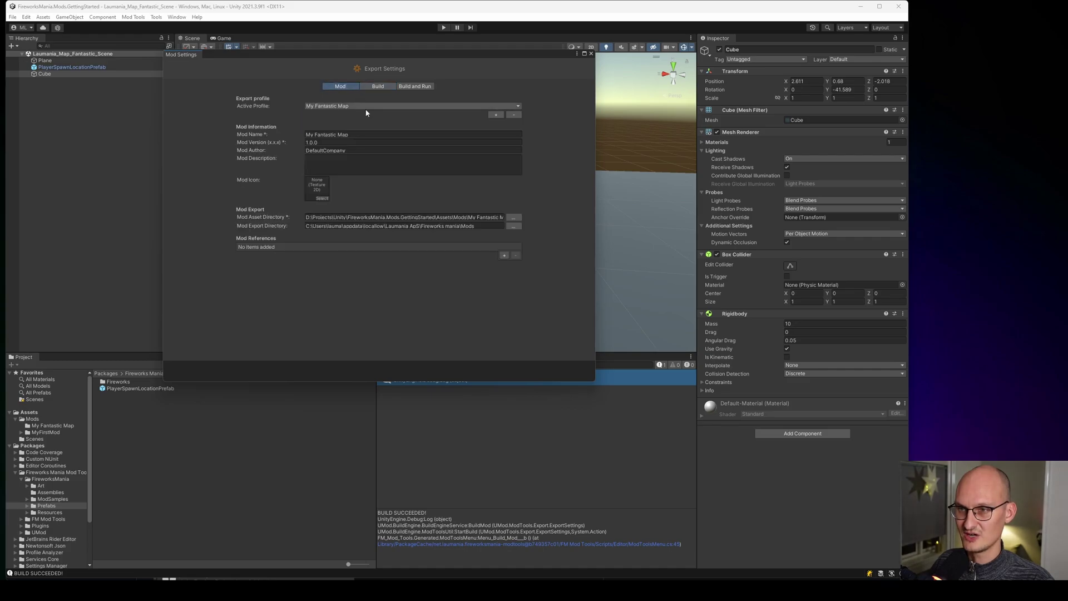
{"action": "left_click", "coordinate": [590, 53]}
{"action": "left_click", "coordinate": [385, 365]}
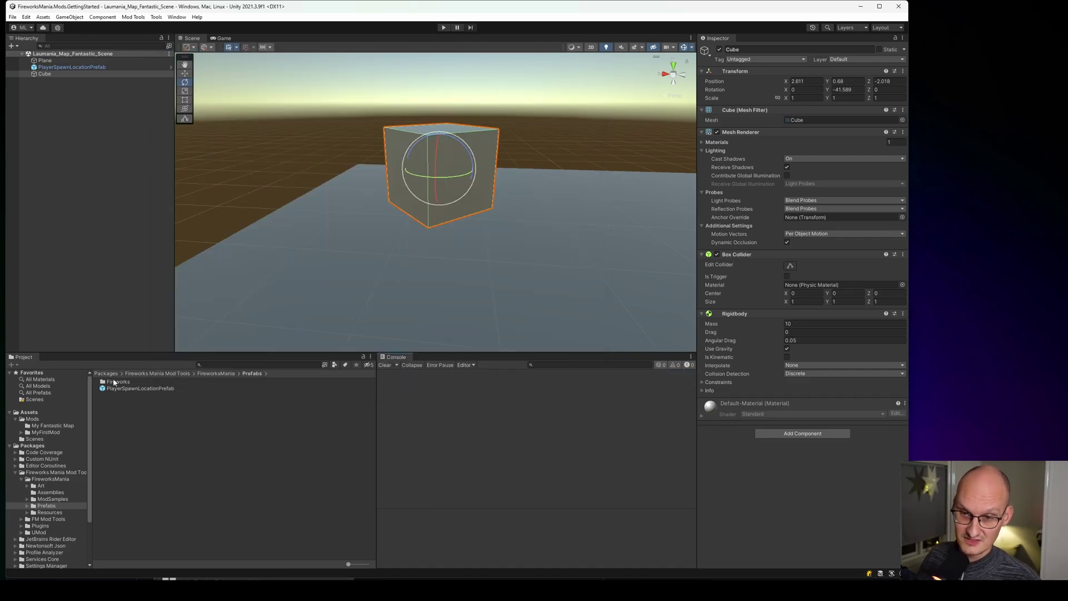
Step: Inspect the Laumania_Map_Fantastic definition and scene assets, then select PlayerSpawnLocationPrefab in the scene
{"action": "left_click", "coordinate": [52, 425]}
{"action": "left_click", "coordinate": [211, 382]}
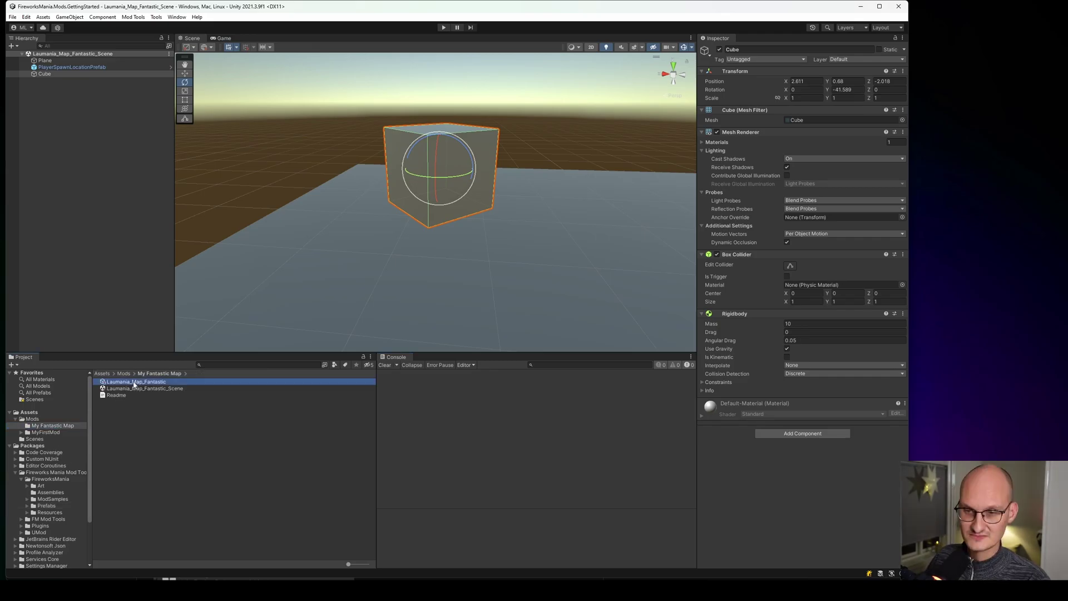
{"action": "left_click", "coordinate": [165, 389]}
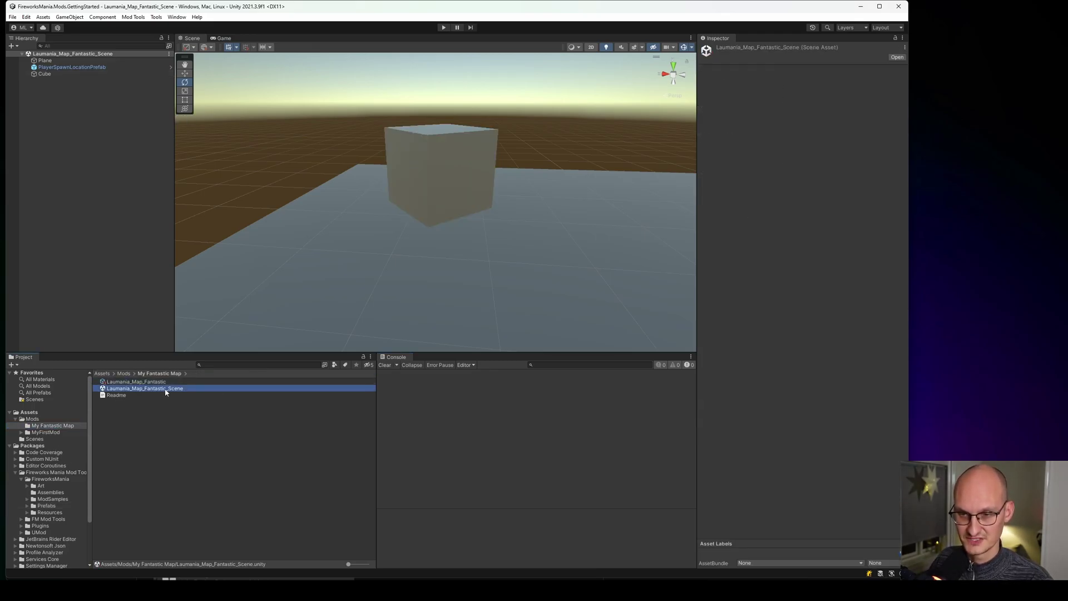
{"action": "left_click", "coordinate": [55, 68]}
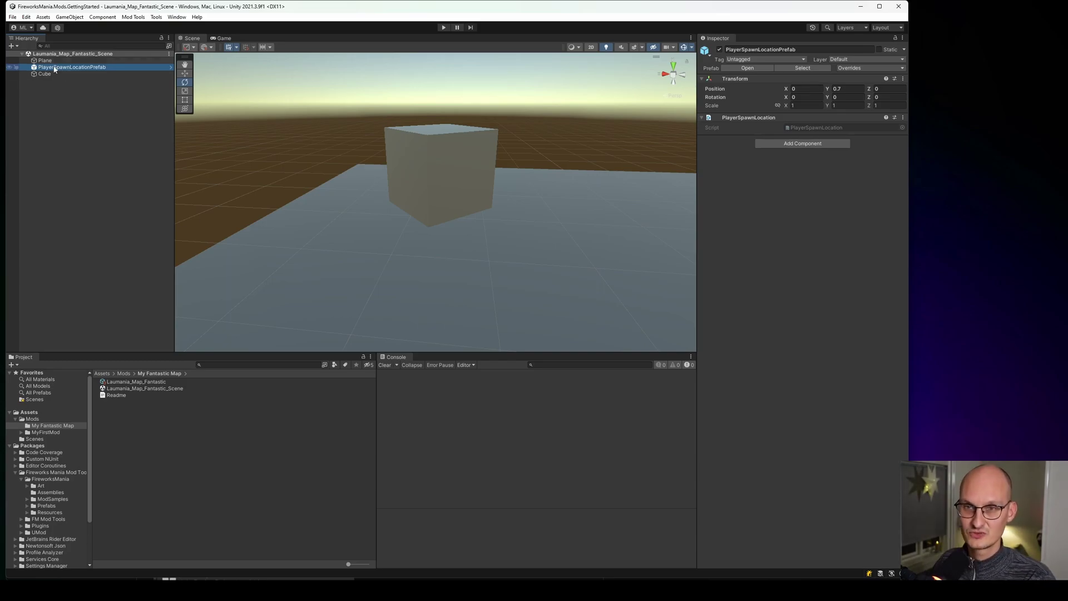
{"action": "left_click_drag", "start_coordinate": [499, 150], "coordinate": [422, 191], "text": "alt"}
Step: Switch to the Move tool and run Build Mod from the Mod Tools menu
{"action": "key", "text": "w"}
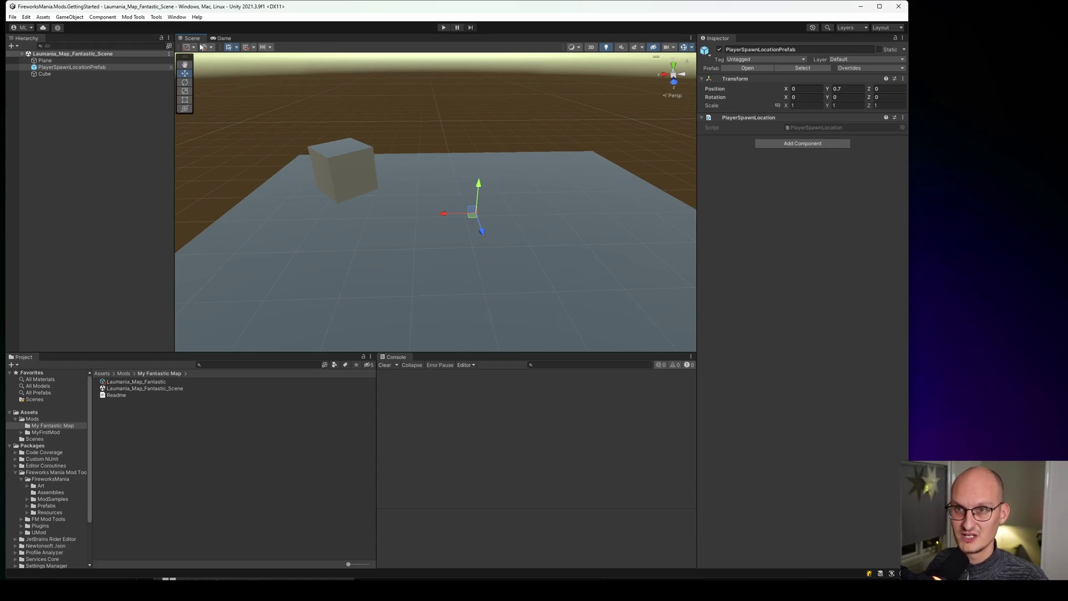
{"action": "left_click", "coordinate": [140, 18]}
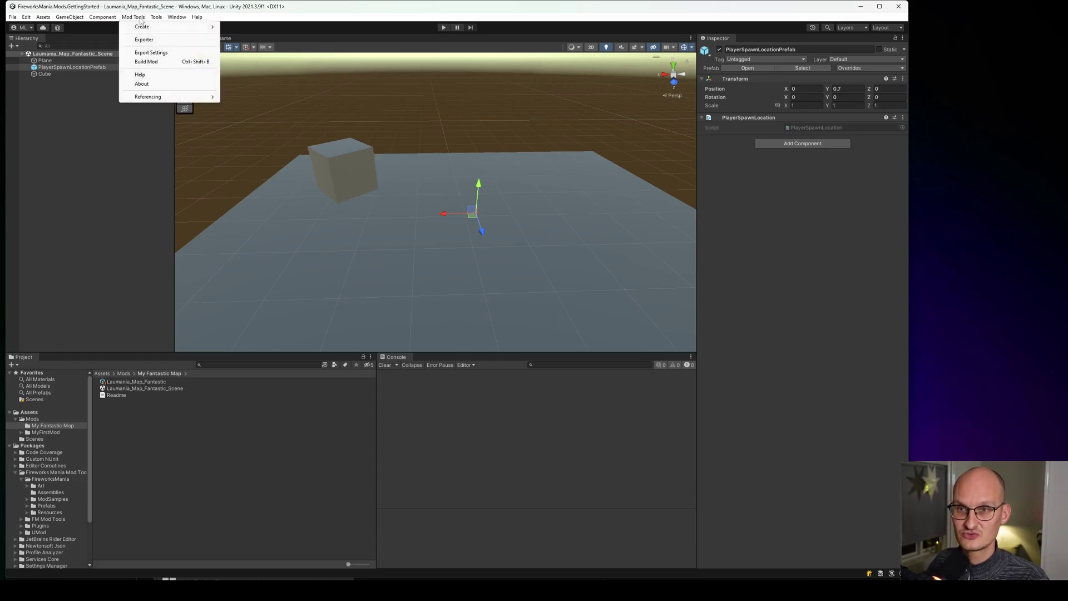
{"action": "left_click", "coordinate": [148, 63]}
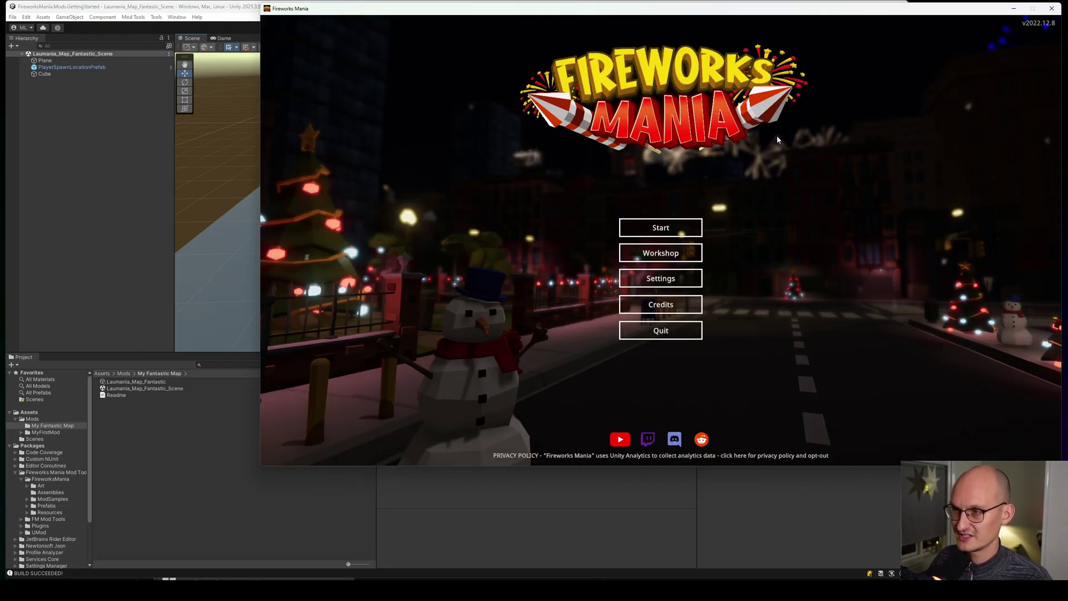
Step: Start a game on the custom Fantastic map and toss the cube onto the plane
{"action": "left_click", "coordinate": [661, 227]}
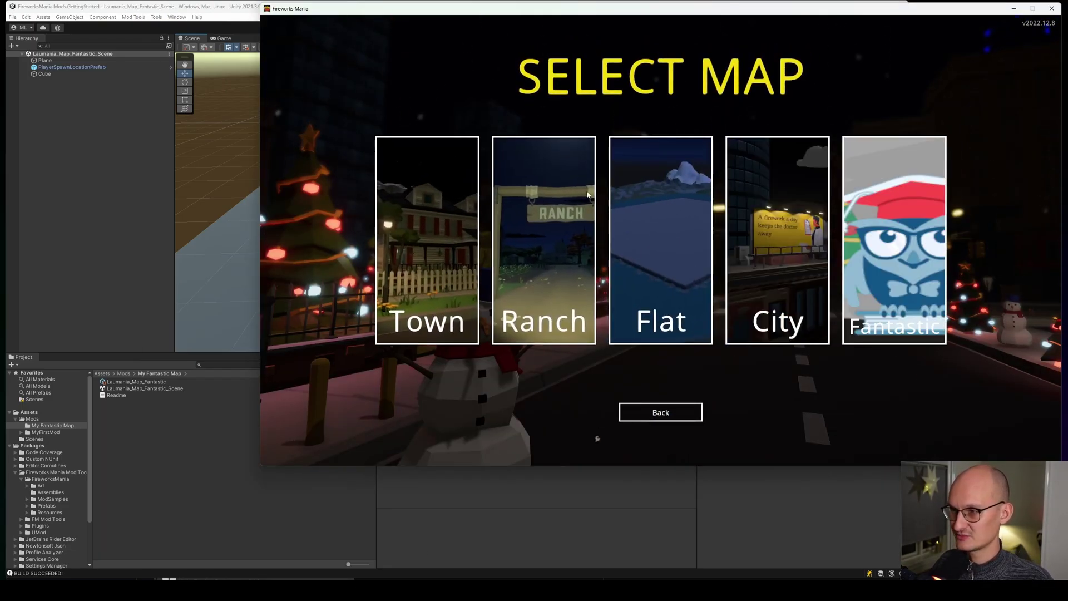
{"action": "left_click", "coordinate": [872, 338]}
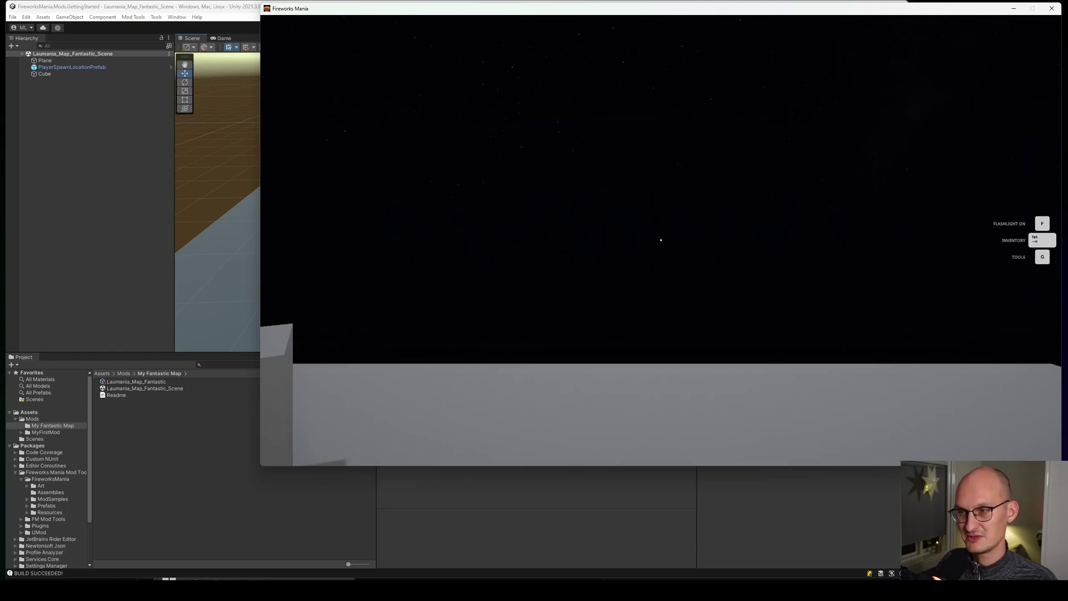
{"action": "key", "text": "w"}
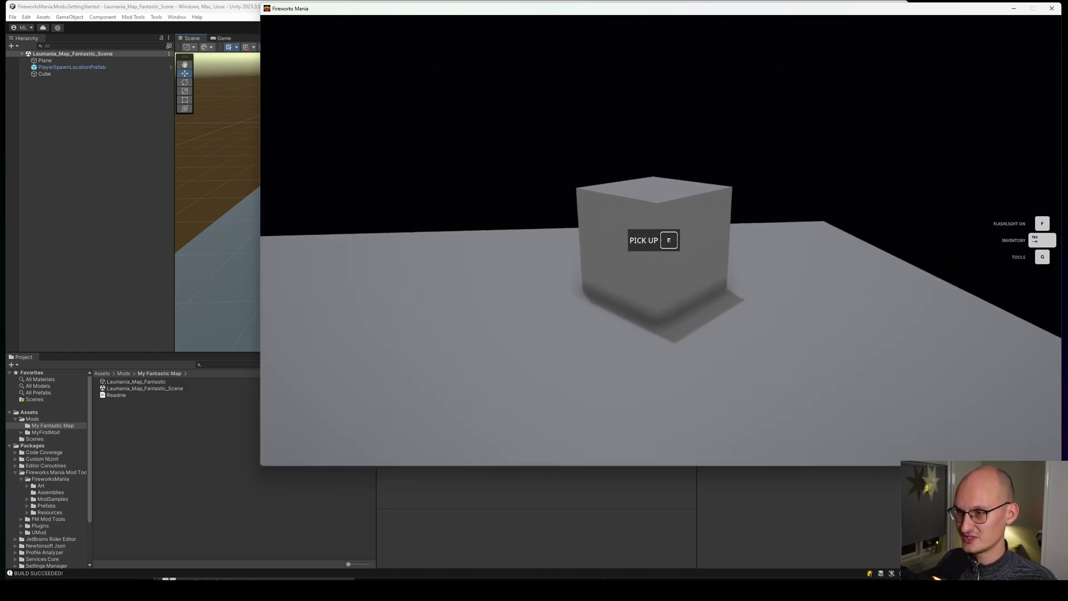
{"action": "left_click", "coordinate": [660, 240]}
{"action": "left_click", "coordinate": [661, 240]}
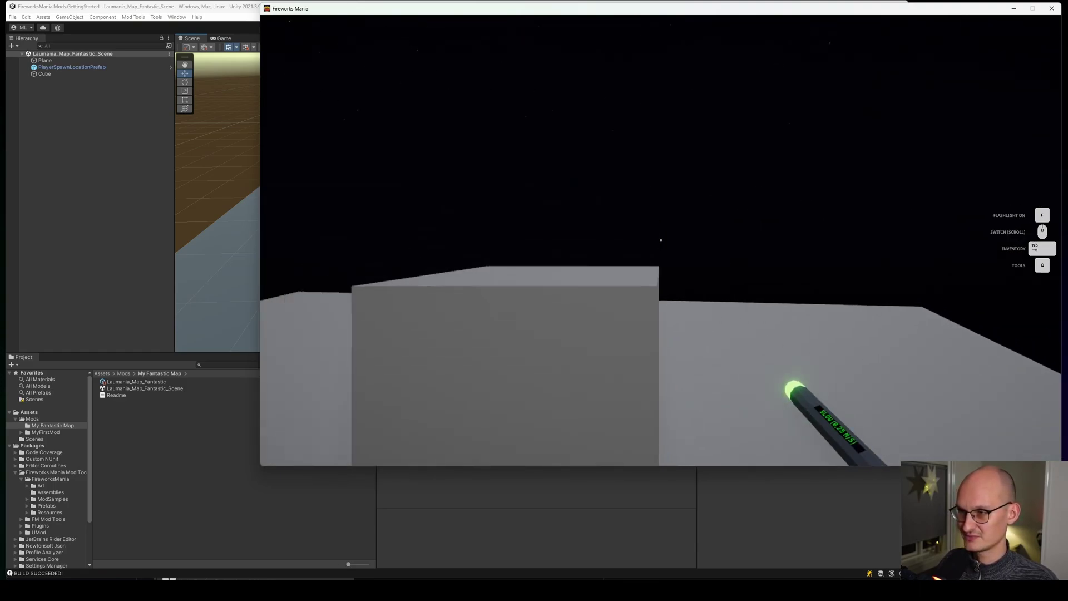
Step: Take a firecracker from the fireworks inventory and place it on the floor
{"action": "key", "text": "Tab"}
{"action": "left_click", "coordinate": [447, 135]}
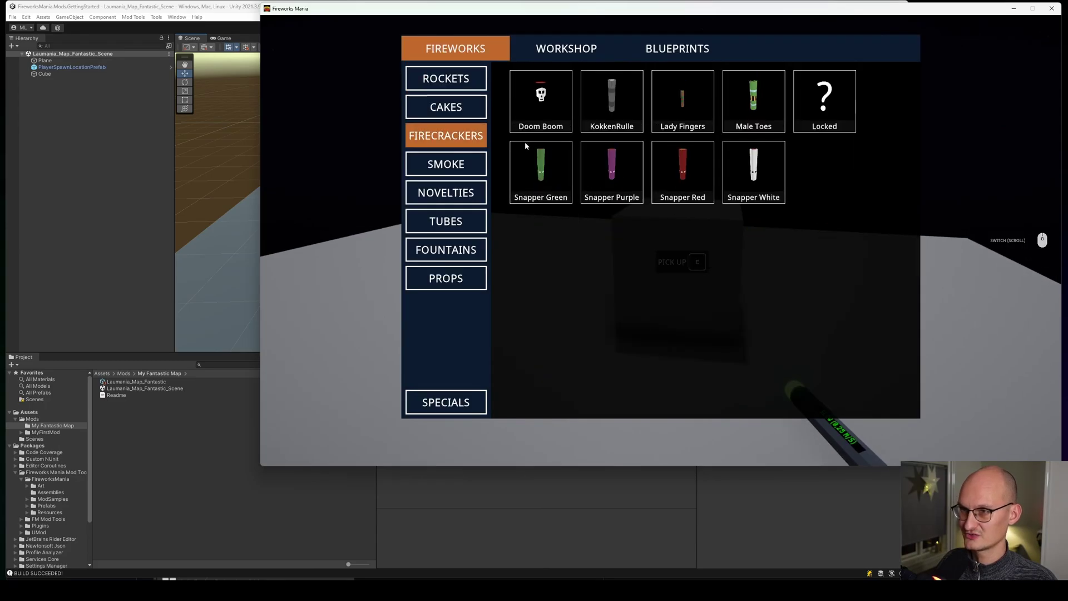
{"action": "left_click", "coordinate": [534, 120]}
{"action": "left_click", "coordinate": [661, 240]}
Step: Use the stopwatch from the tool wheel to advance the clock from night to day
{"action": "key", "text": "q"}
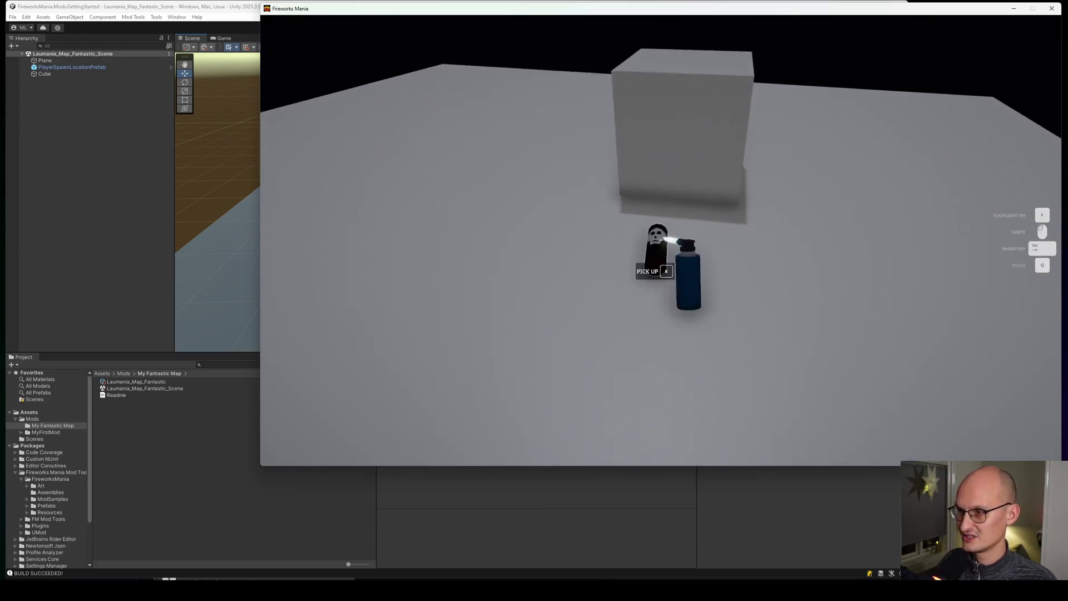
{"action": "key", "text": "q"}
{"action": "key", "text": "q"}
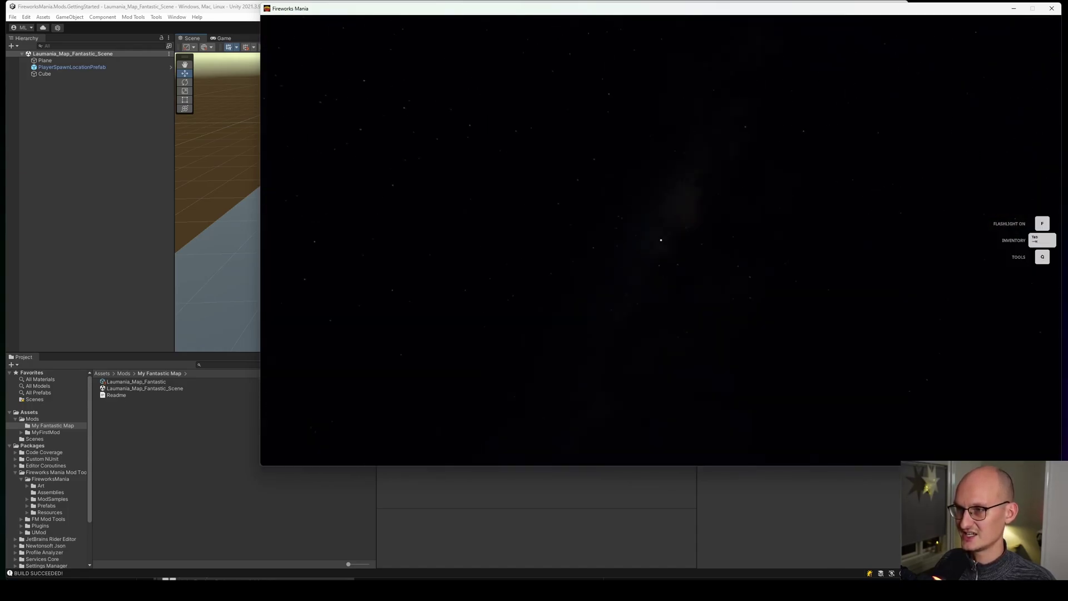
{"action": "key", "text": "q"}
{"action": "key", "text": "q"}
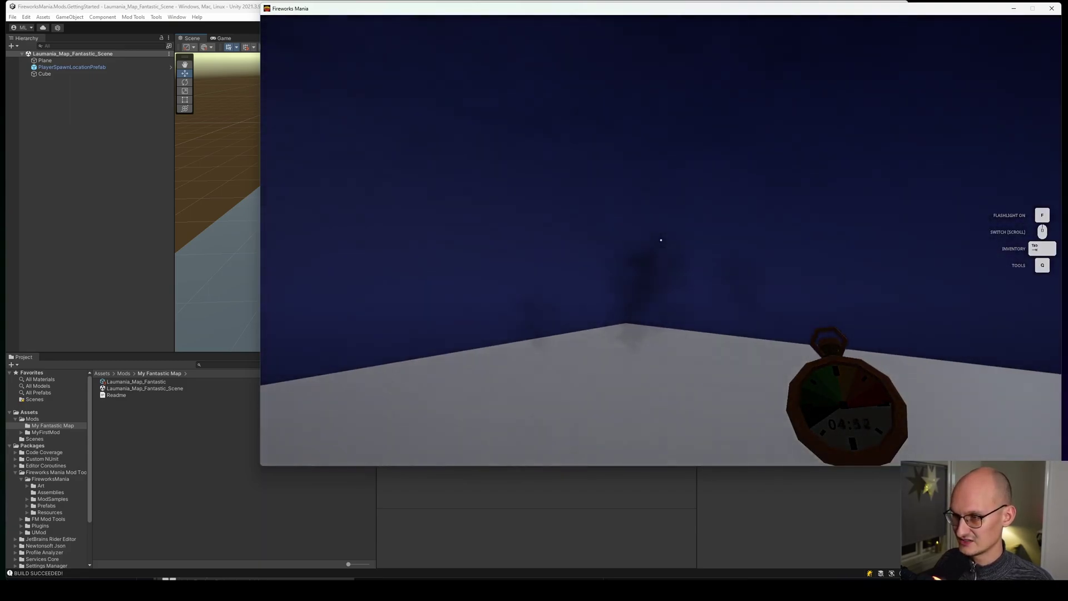
{"action": "left_click_drag", "start_coordinate": [661, 240], "coordinate": [661, 240]}
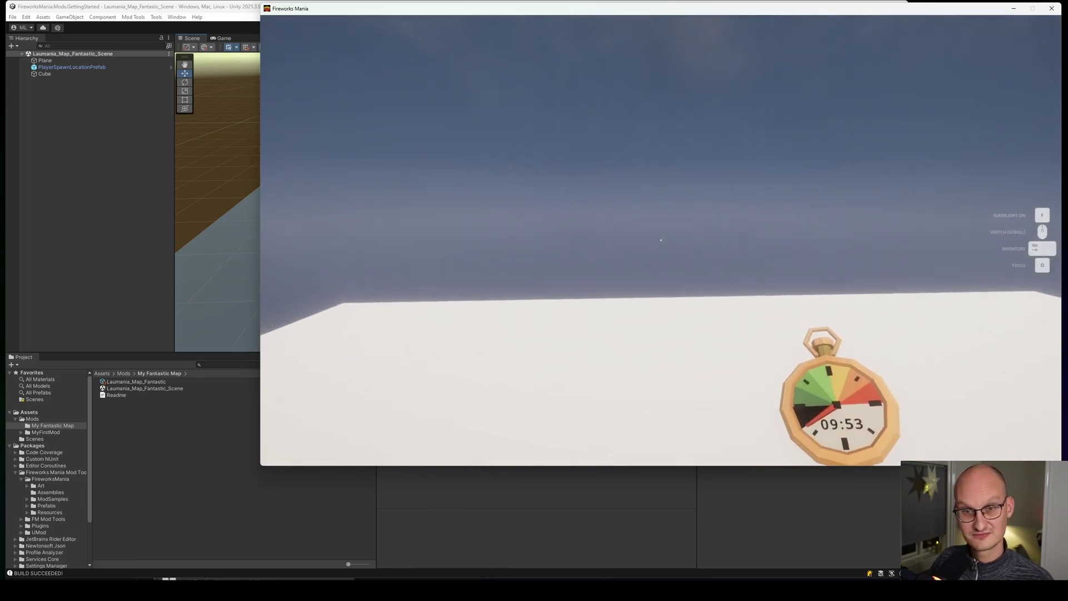
{"action": "key", "text": "q"}
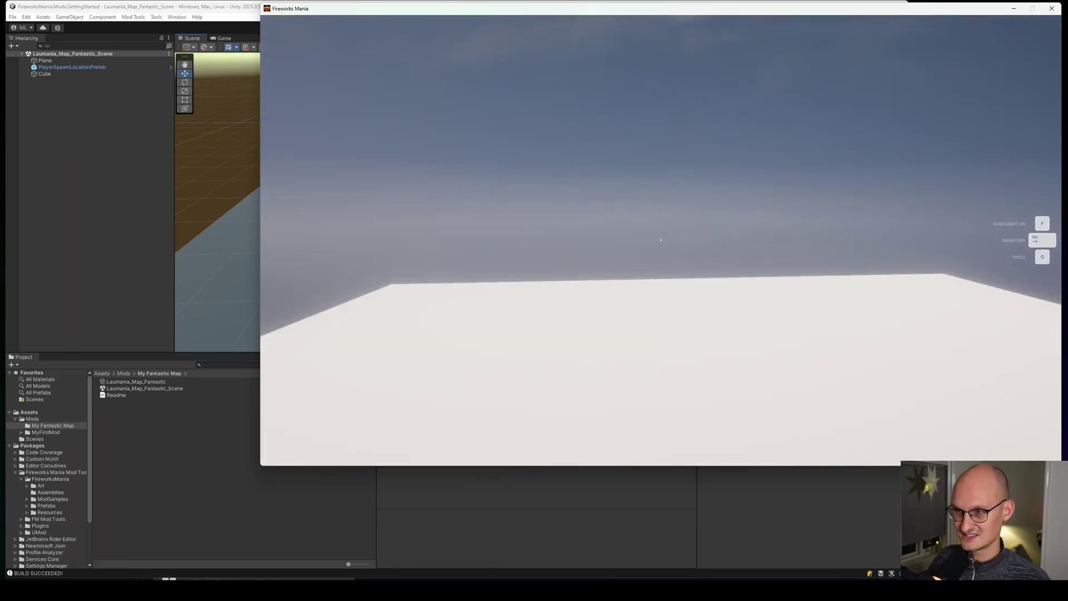
Step: Drag Ambient volume to zero in Settings, apply, and pause to free the pointer
{"action": "key", "text": "Escape"}
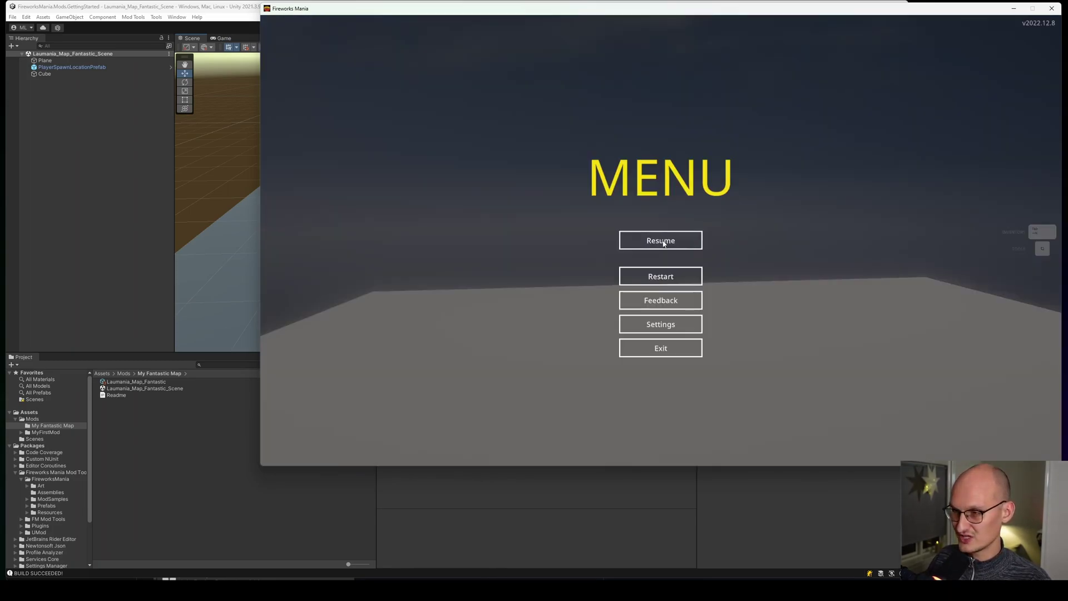
{"action": "left_click", "coordinate": [670, 325]}
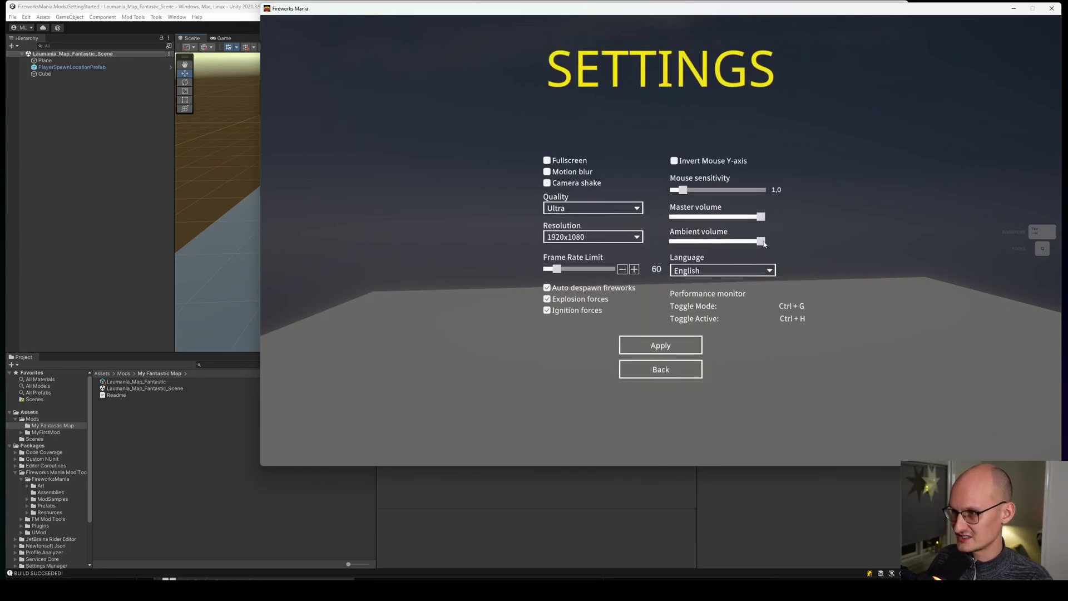
{"action": "left_click_drag", "start_coordinate": [760, 241], "coordinate": [673, 242]}
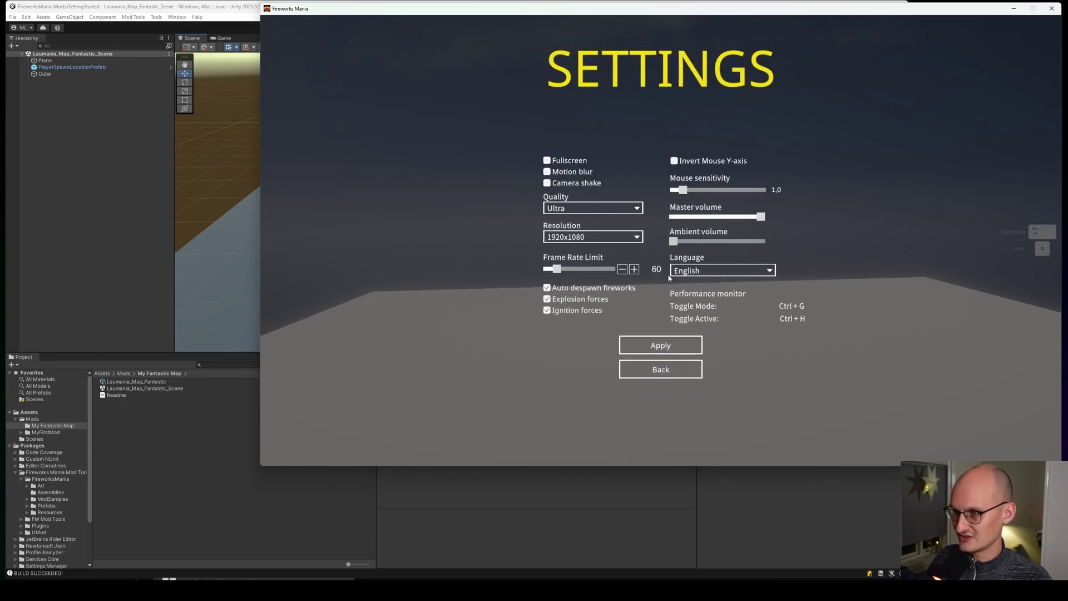
{"action": "left_click", "coordinate": [681, 347]}
{"action": "key", "text": "Escape"}
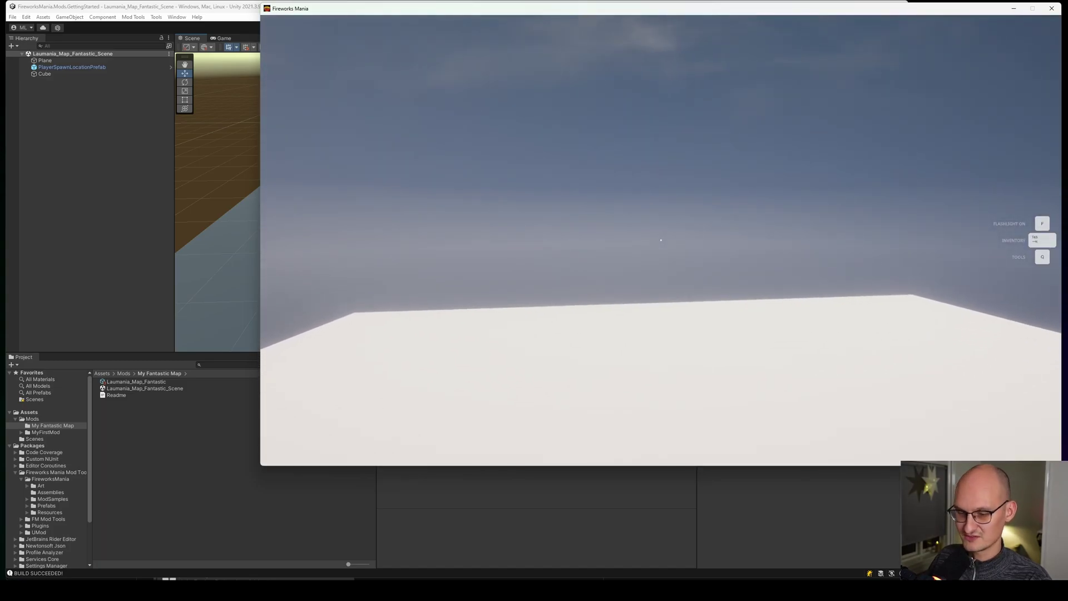
{"action": "key", "text": "Escape"}
Step: Scale the Plane to 20 in both X and Z
{"action": "left_click", "coordinate": [44, 73]}
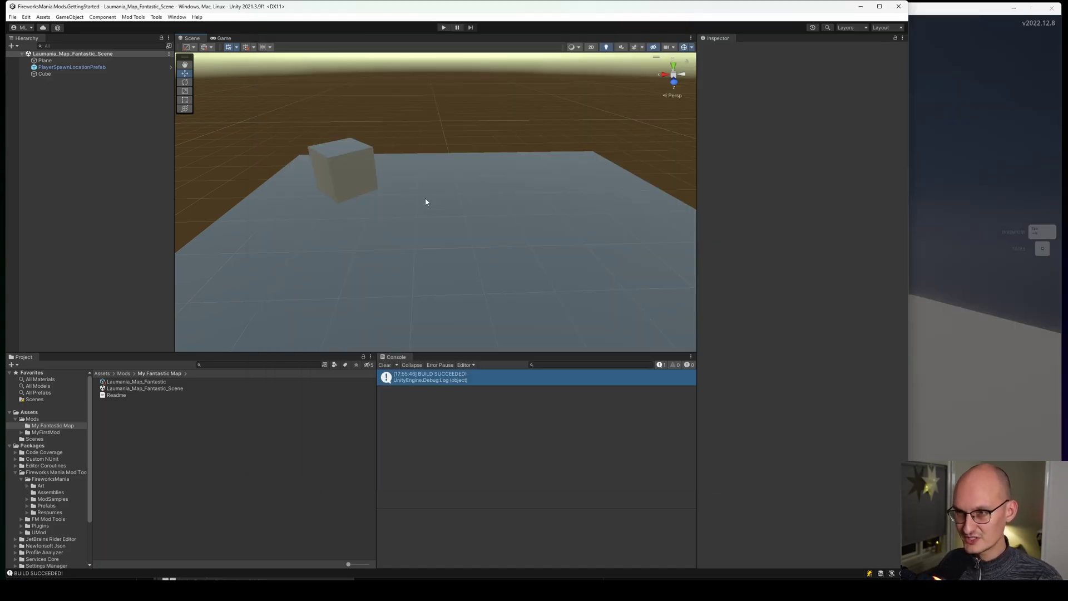
{"action": "double_click", "coordinate": [44, 73]}
{"action": "left_click", "coordinate": [86, 60]}
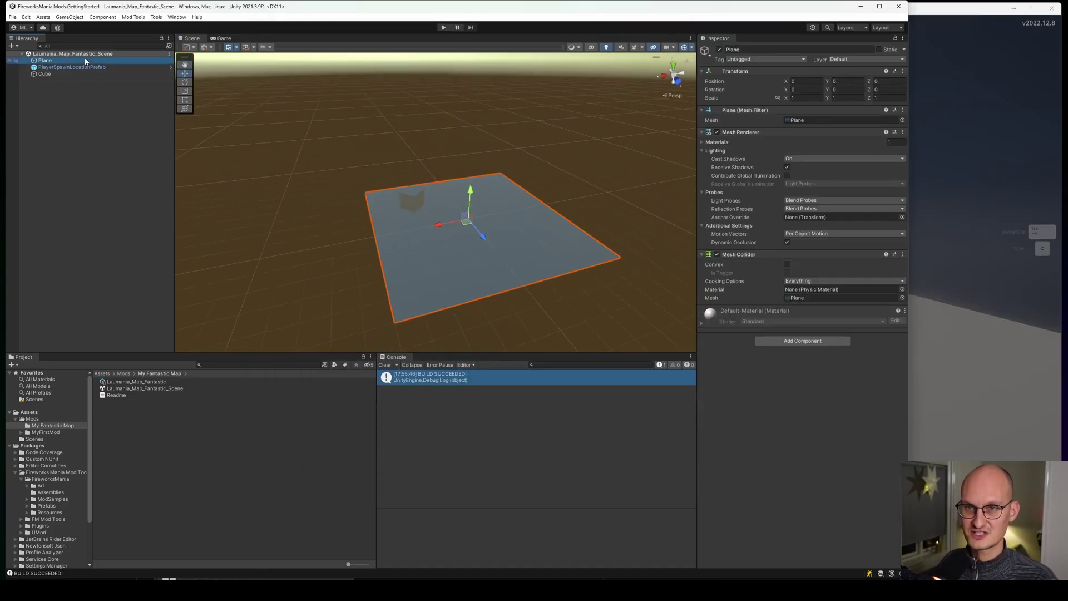
{"action": "left_click", "coordinate": [807, 97]}
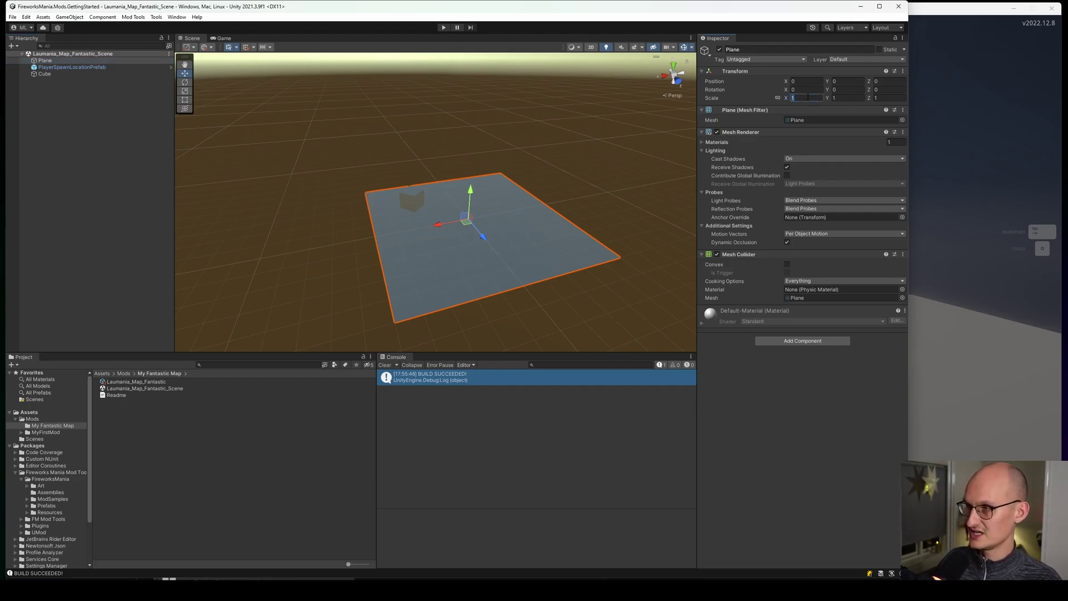
{"action": "type", "text": "20"}
{"action": "key", "text": "Tab"}
{"action": "key", "text": "Tab"}
{"action": "type", "text": "20"}
{"action": "key", "text": "Return"}
Step: Duplicate the physics Cube to scatter copies across the plane and save the scene
{"action": "right_click_drag", "start_coordinate": [589, 184], "coordinate": [567, 166]}
{"action": "left_click_drag", "start_coordinate": [480, 187], "coordinate": [425, 217], "text": "alt"}
{"action": "left_click", "coordinate": [44, 73]}
{"action": "key", "text": "ctrl+d"}
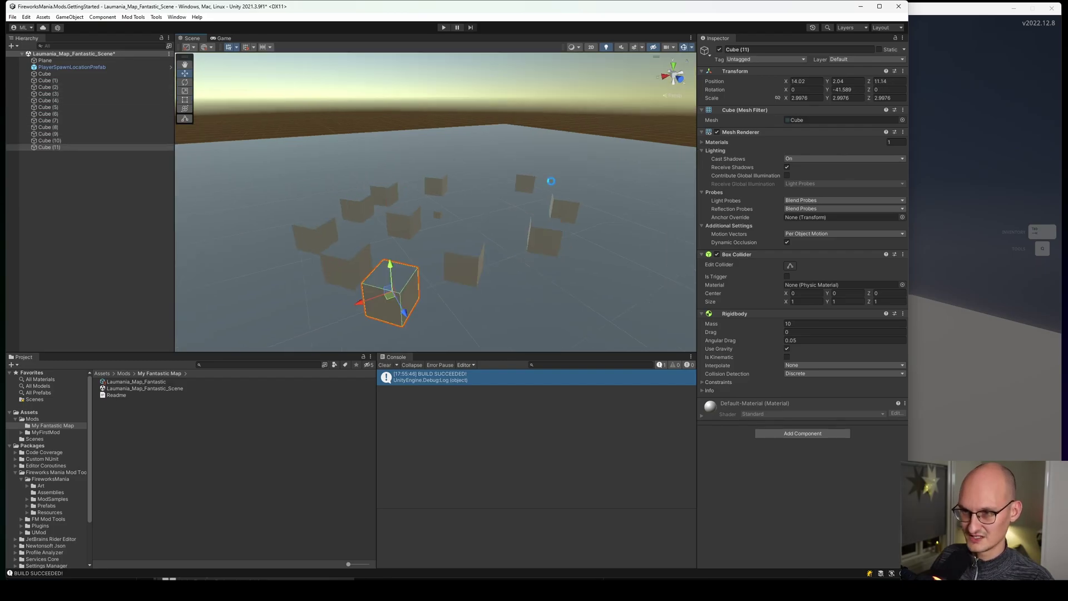
{"action": "key", "text": "ctrl+s"}
{"action": "scroll", "coordinate": [251, 70], "scroll_direction": "up", "scroll_amount": 3}
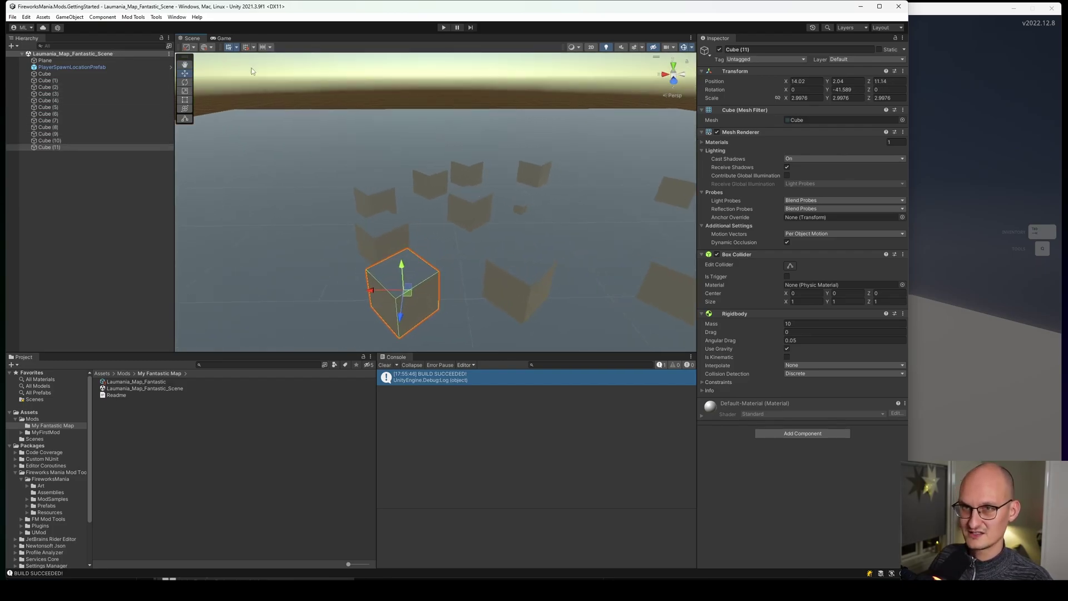
{"action": "left_click", "coordinate": [139, 18]}
Step: Rebuild the mod, check the game console log, and restart the map to load it
{"action": "left_click", "coordinate": [148, 62]}
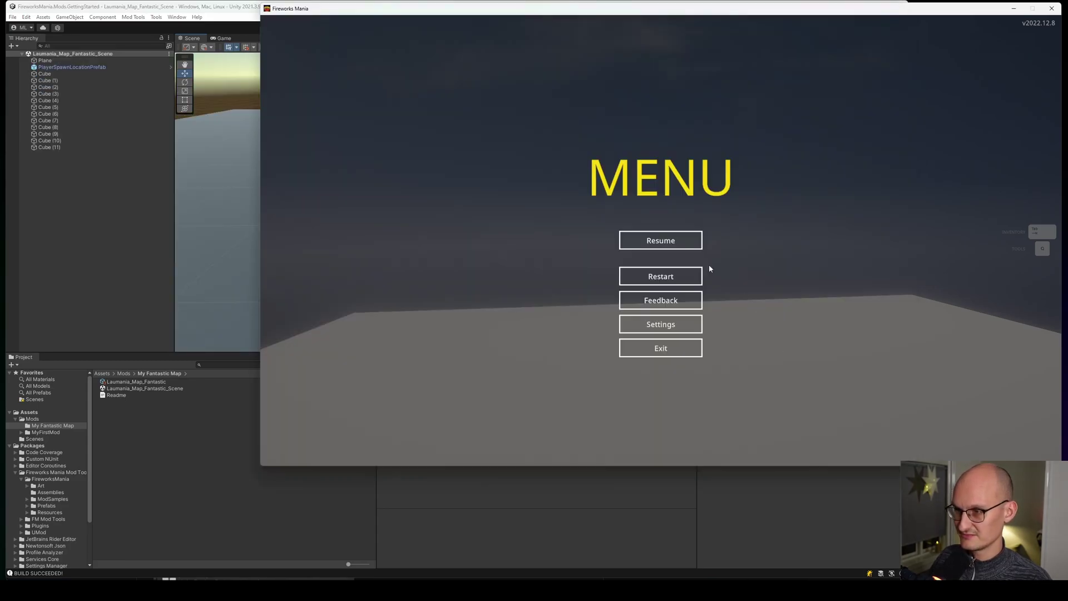
{"action": "left_click", "coordinate": [661, 240]}
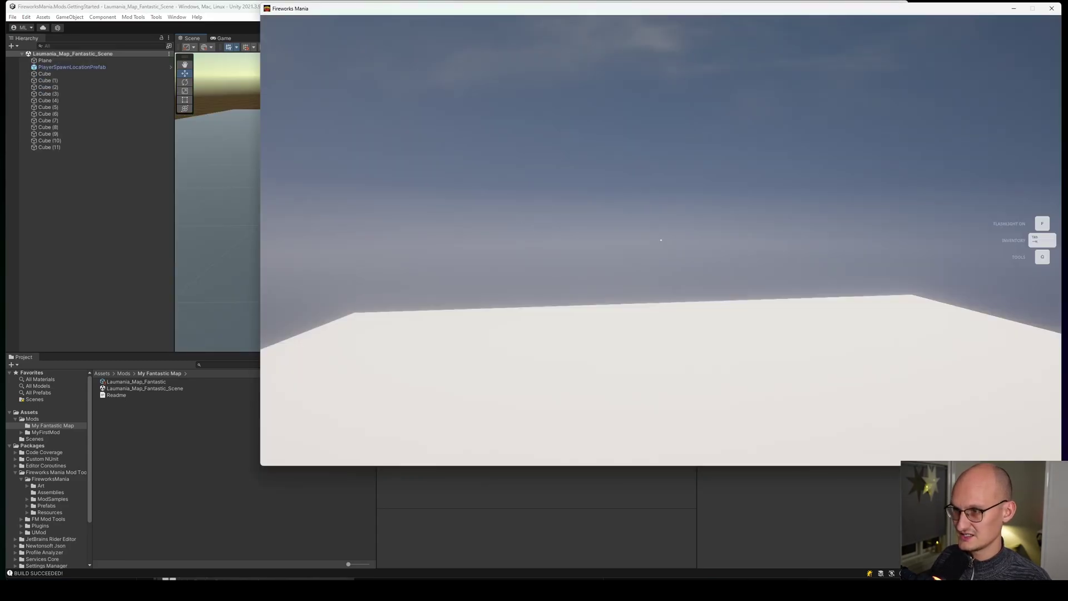
{"action": "key", "text": "grave"}
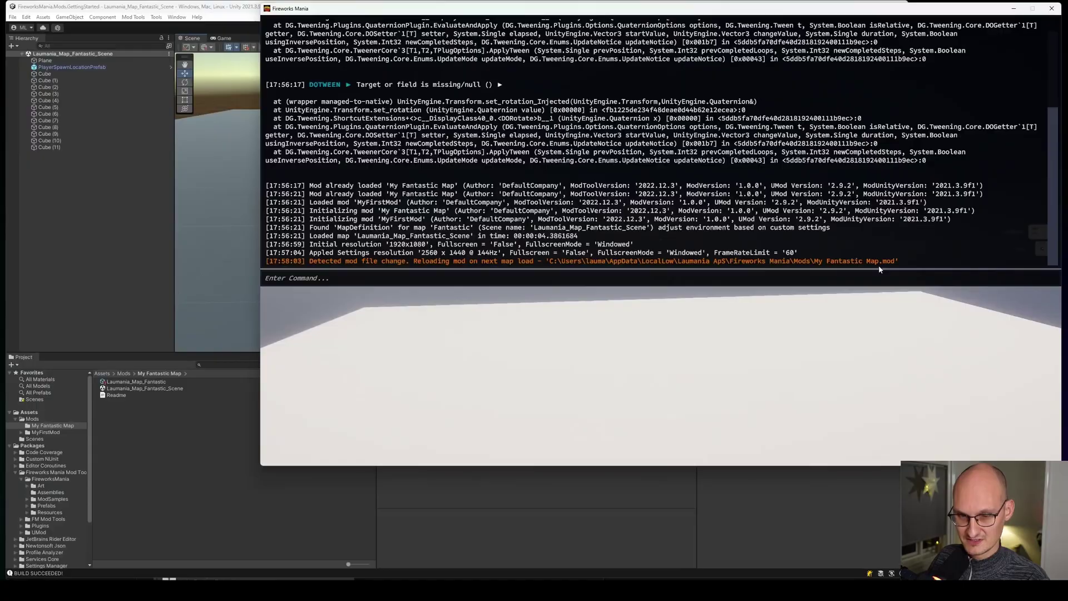
{"action": "key", "text": "grave"}
{"action": "key", "text": "Escape"}
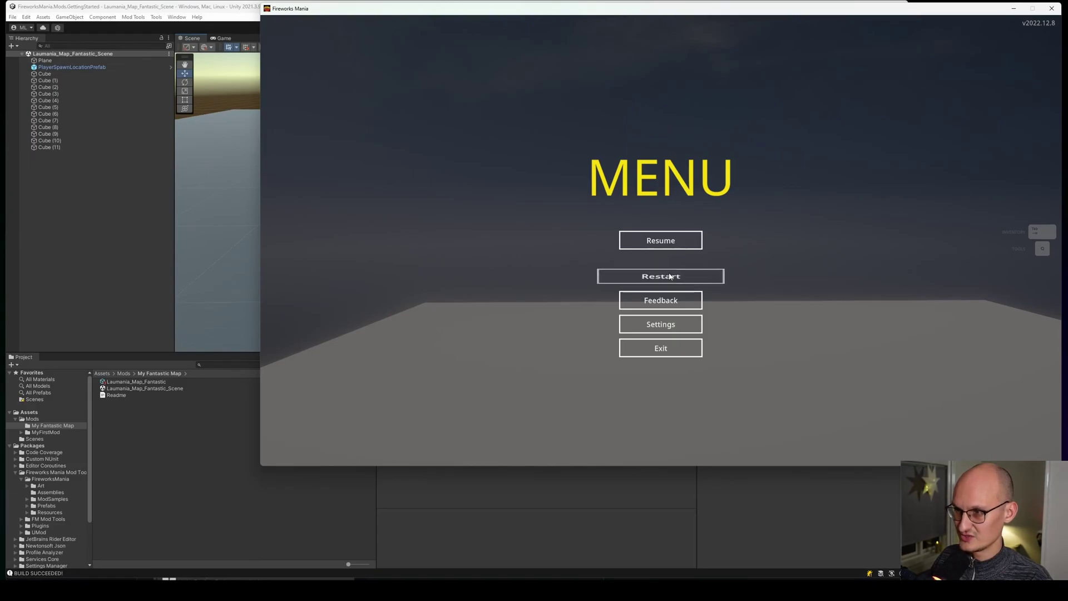
{"action": "left_click", "coordinate": [669, 276]}
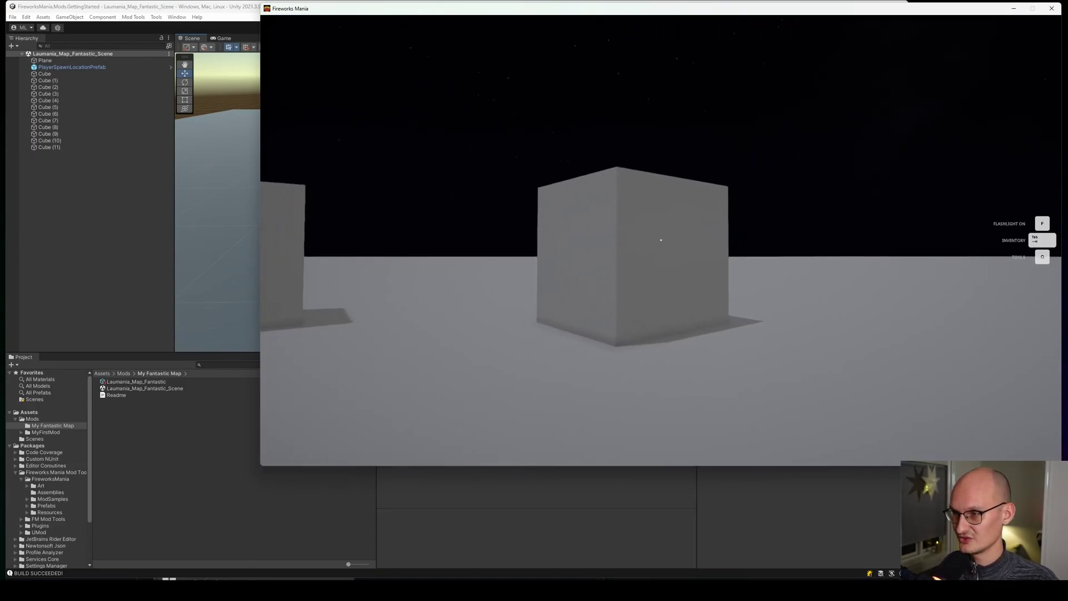
Step: Walk among the cubes with the flashlight, then grab a cube with the physics tool
{"action": "key", "text": "f"}
{"action": "key", "text": "w"}
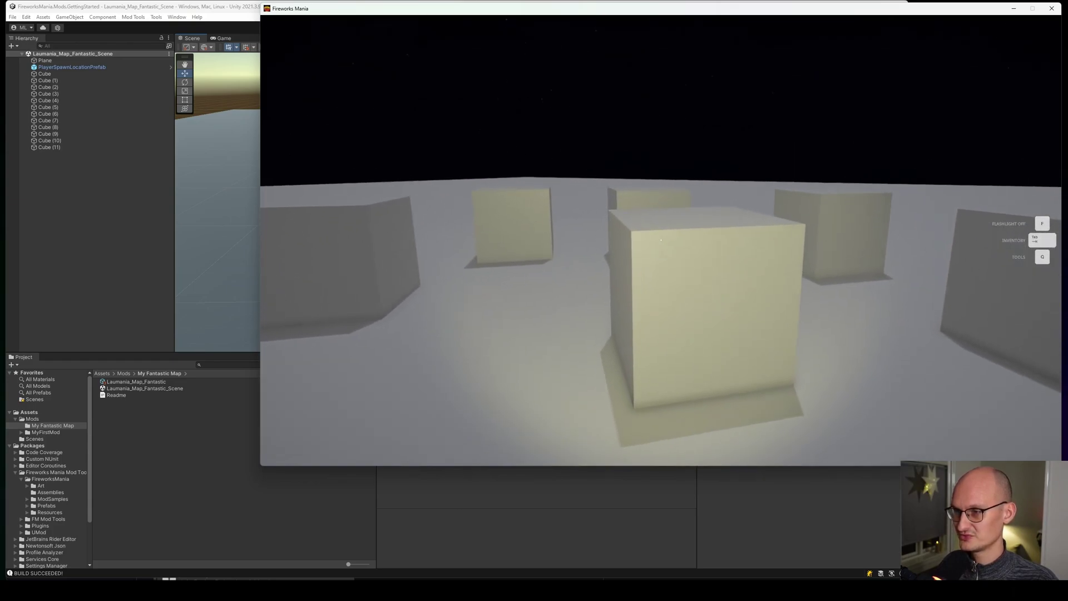
{"action": "key", "text": "w"}
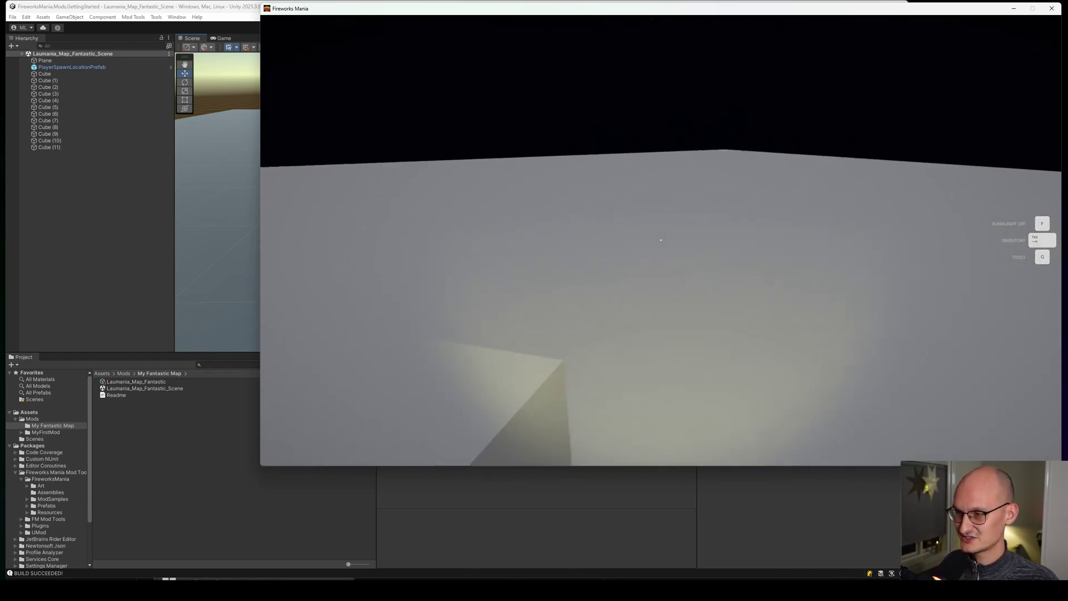
{"action": "key", "text": "s"}
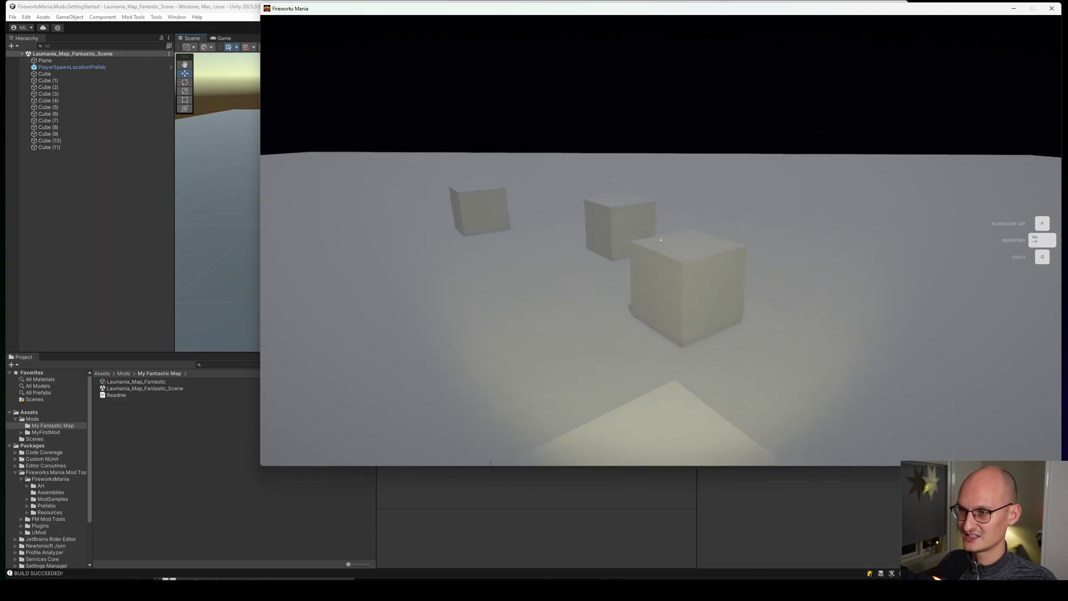
{"action": "key", "text": "f"}
{"action": "key", "text": "w"}
{"action": "key", "text": "q"}
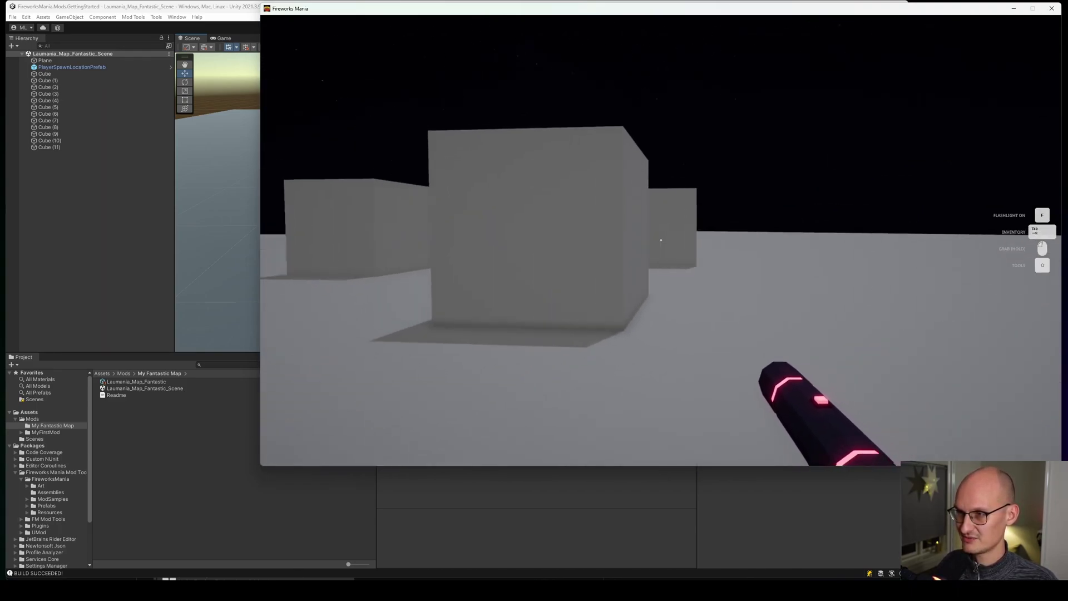
{"action": "left_click_drag", "start_coordinate": [661, 240], "coordinate": [660, 240]}
Step: Scroll through the Synty Store POLYGON Series grid of low-poly asset packs
{"action": "key", "text": "w"}
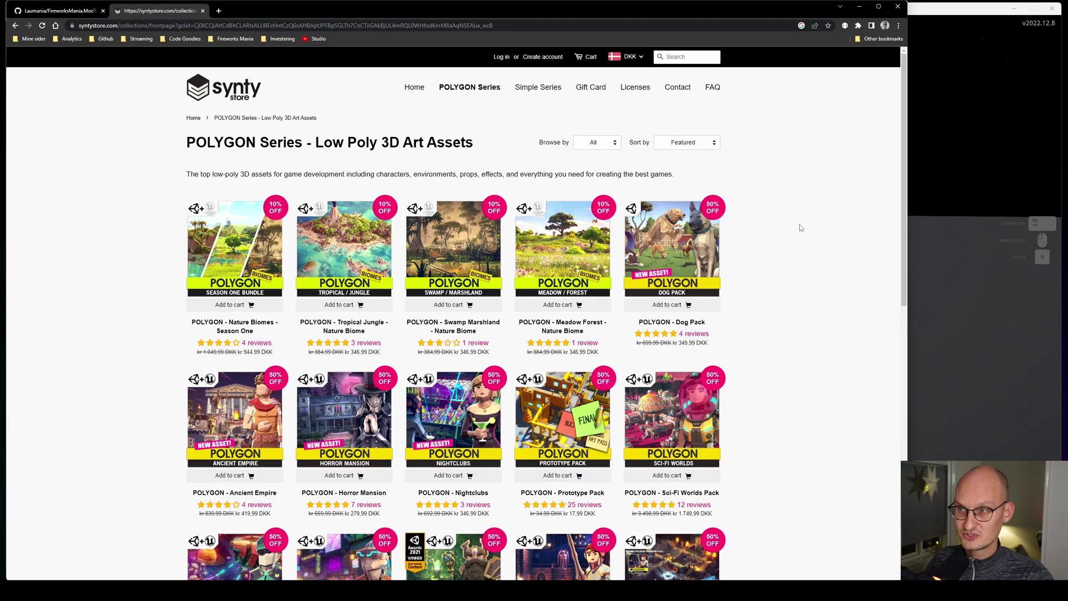
{"action": "scroll", "coordinate": [672, 250], "scroll_direction": "down", "scroll_amount": 5}
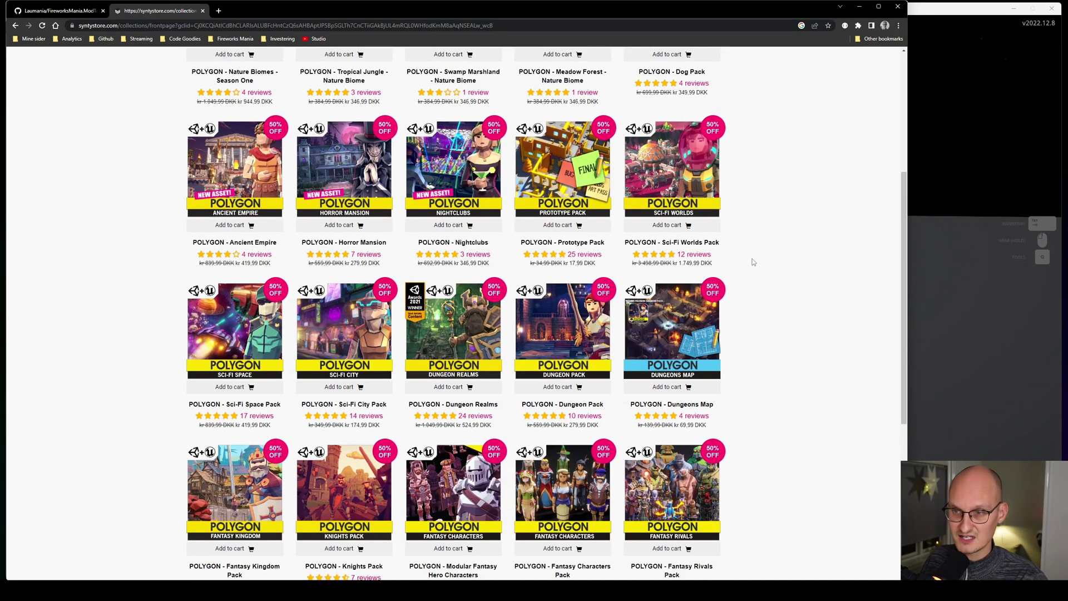
{"action": "scroll", "coordinate": [760, 264], "scroll_direction": "down", "scroll_amount": 4}
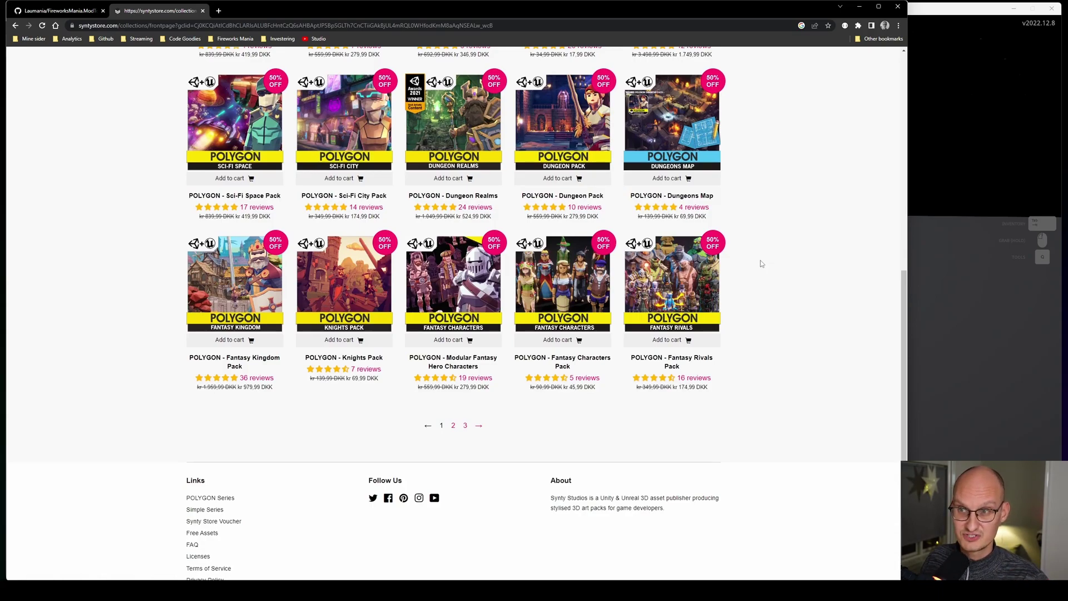
{"action": "scroll", "coordinate": [760, 264], "scroll_direction": "up", "scroll_amount": 9}
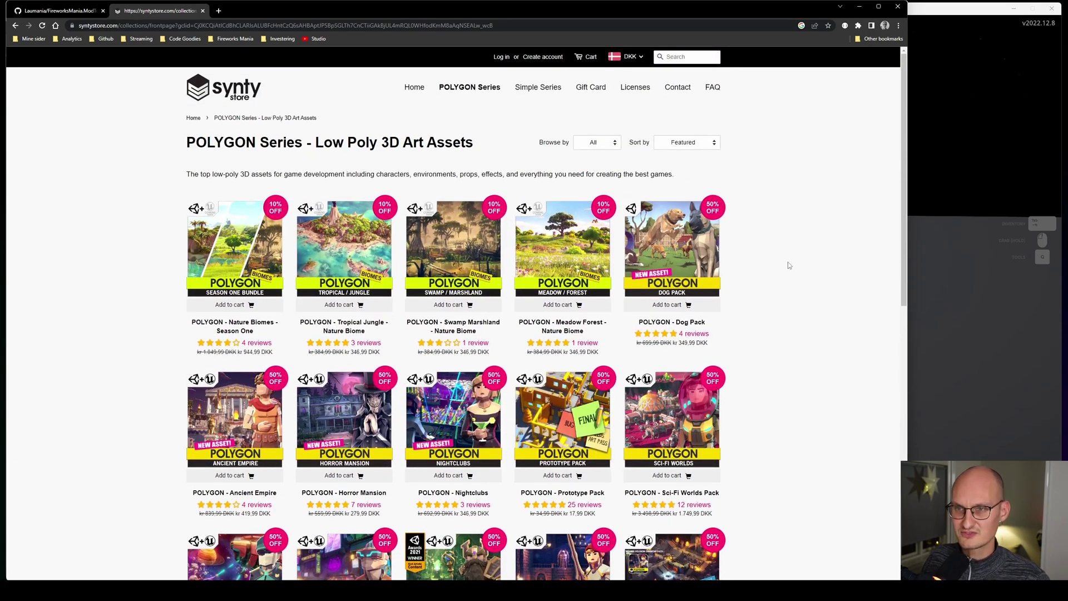